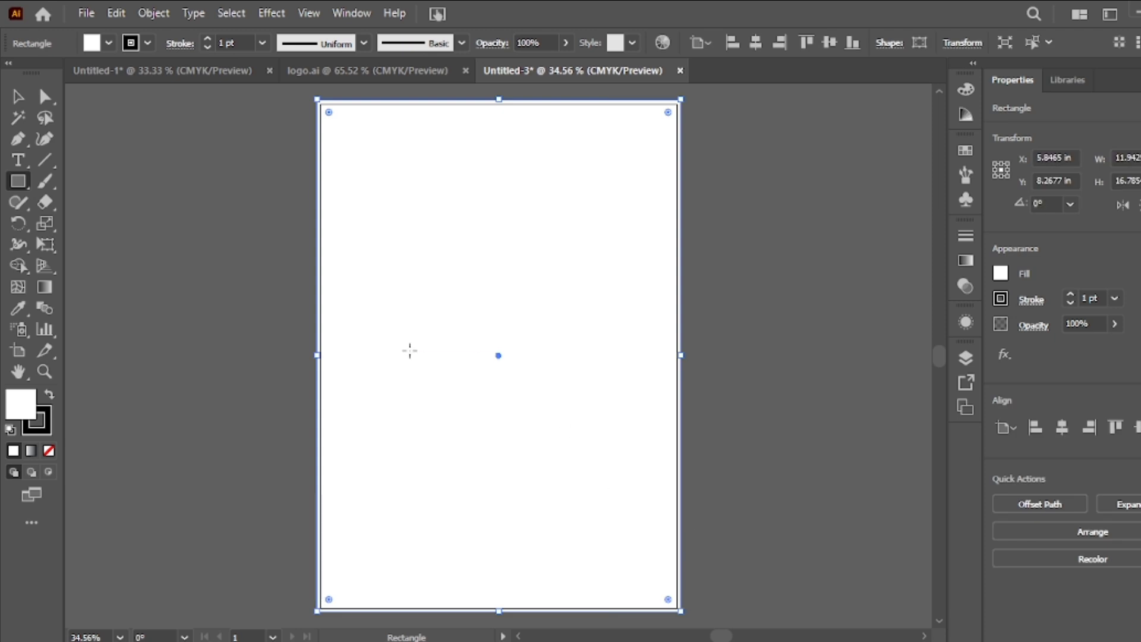
- Offset the page-size rectangle's path inward by -0.875 in with Miter joins and a miter limit of 4
click(153, 13)
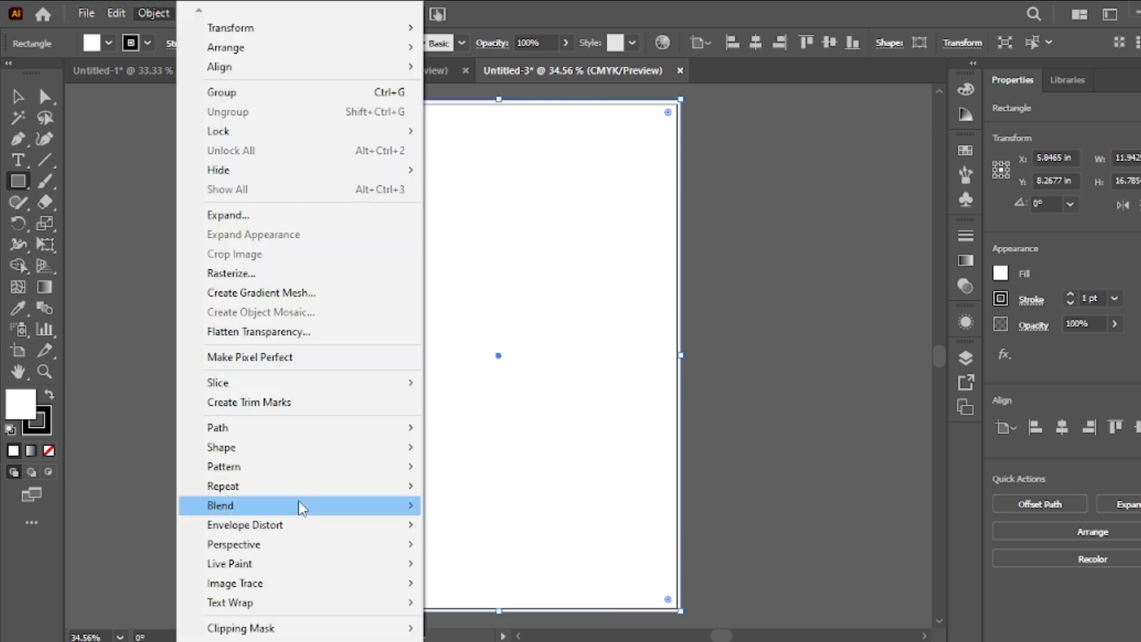
mouse_move(245, 438)
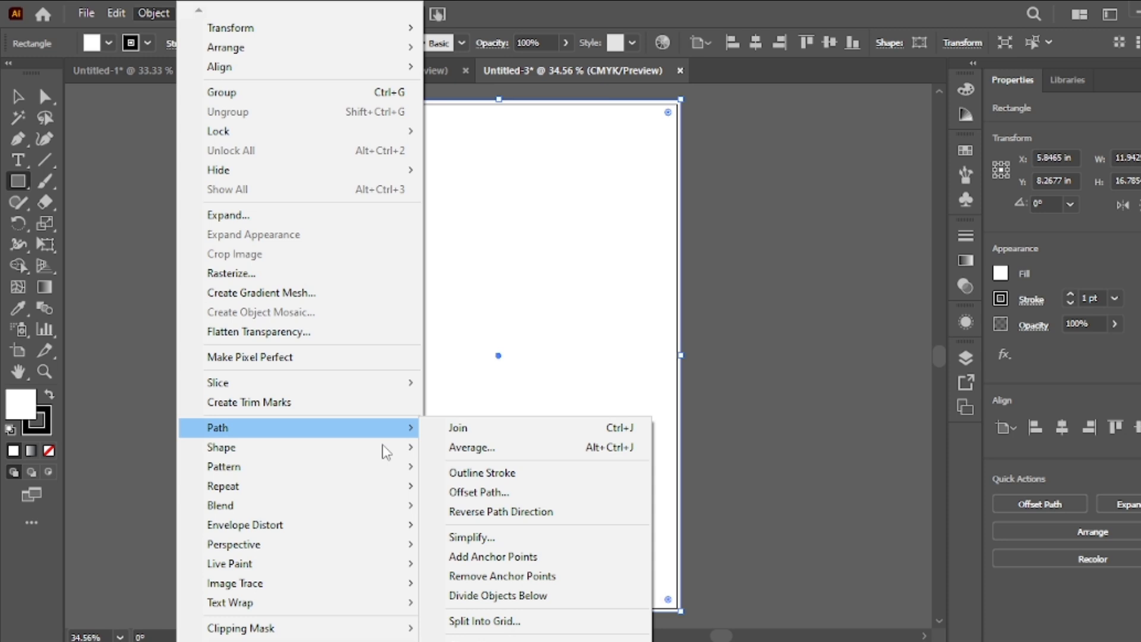
click(486, 493)
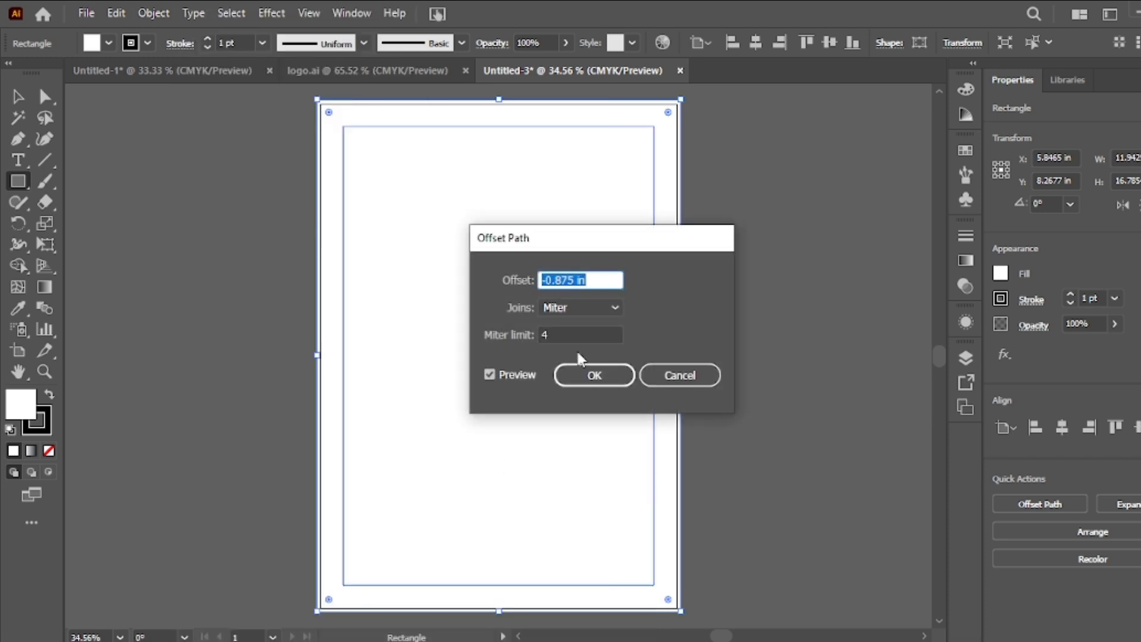
click(594, 376)
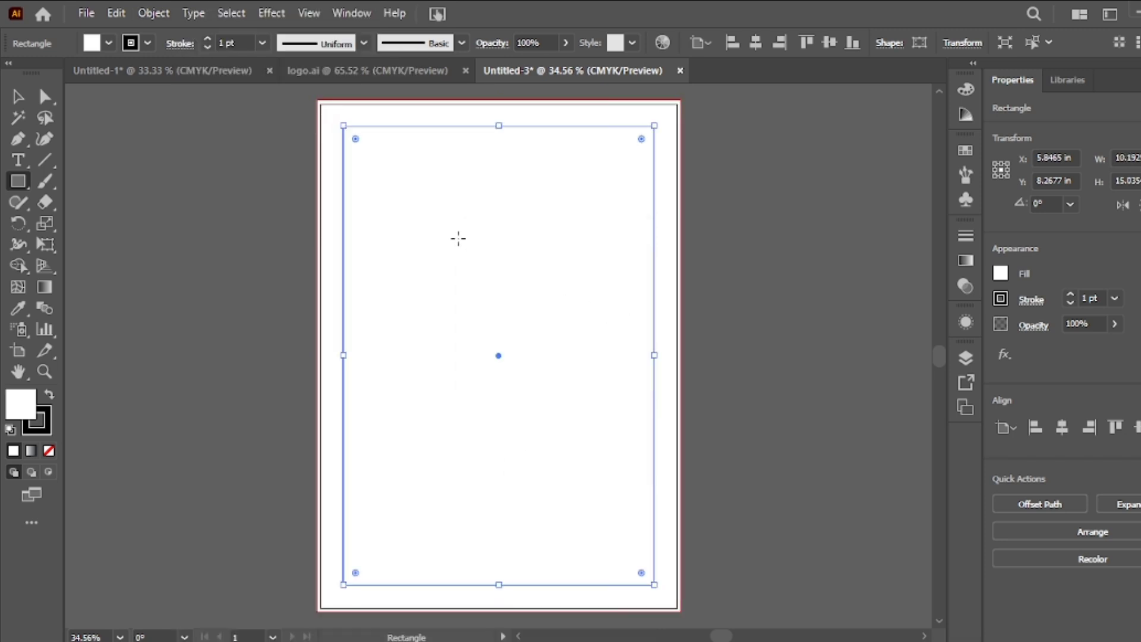
- Convert the inner offset rectangle into margin guides and deselect it
right_click(410, 195)
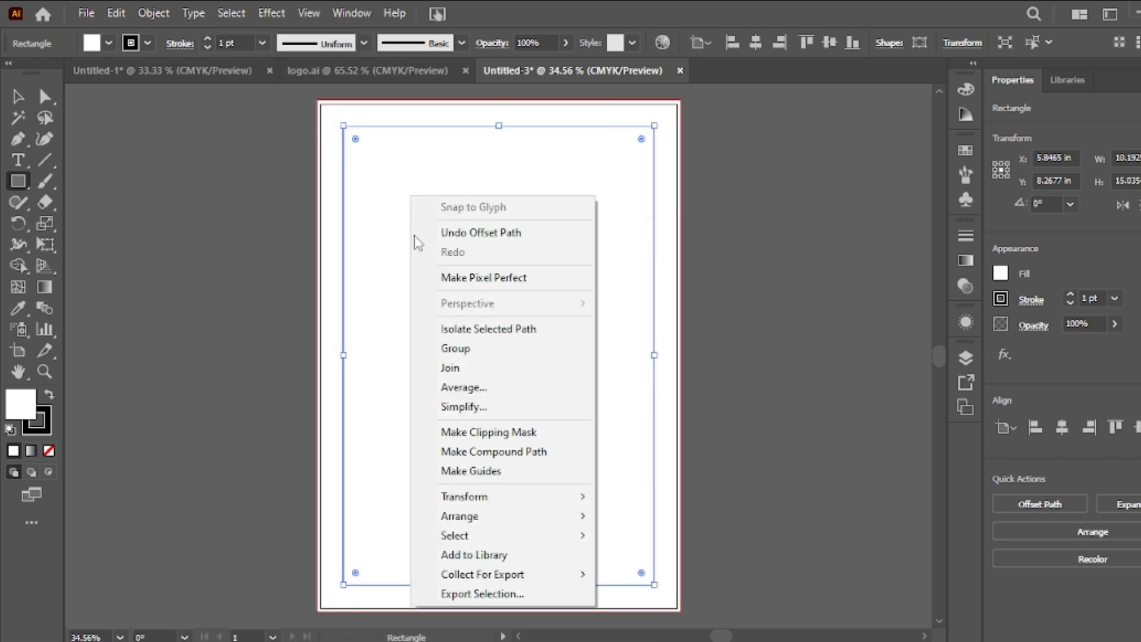
click(453, 469)
key(v)
click(223, 162)
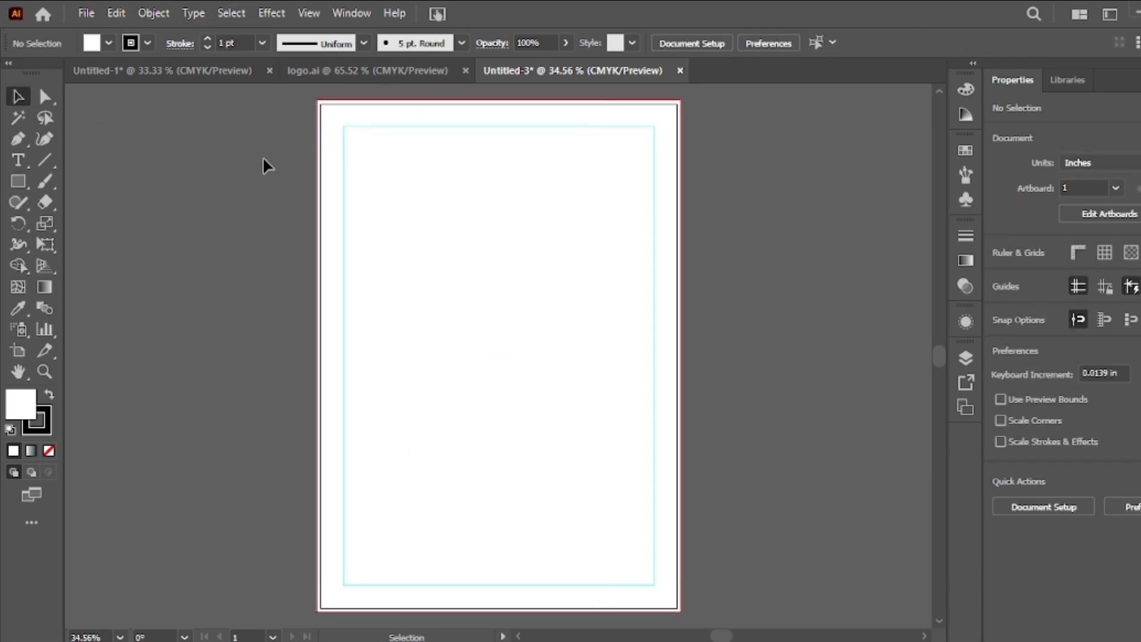
- Copy the page-size rectangle, paste it in front, and shorten the copy from below to about 7.49 in high
click(323, 102)
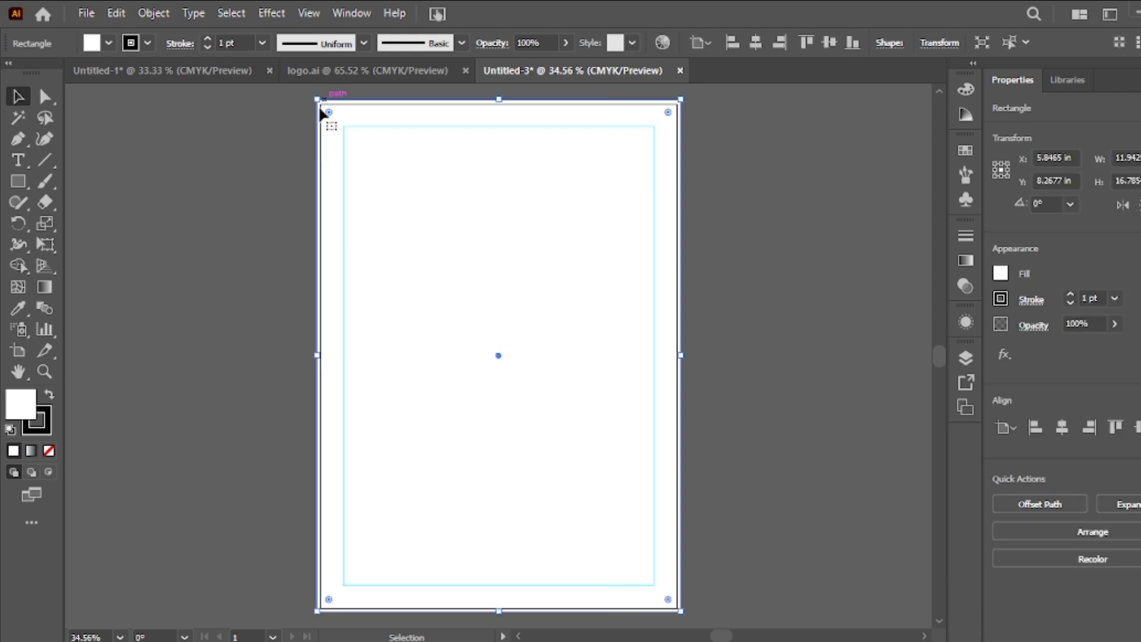
click(154, 13)
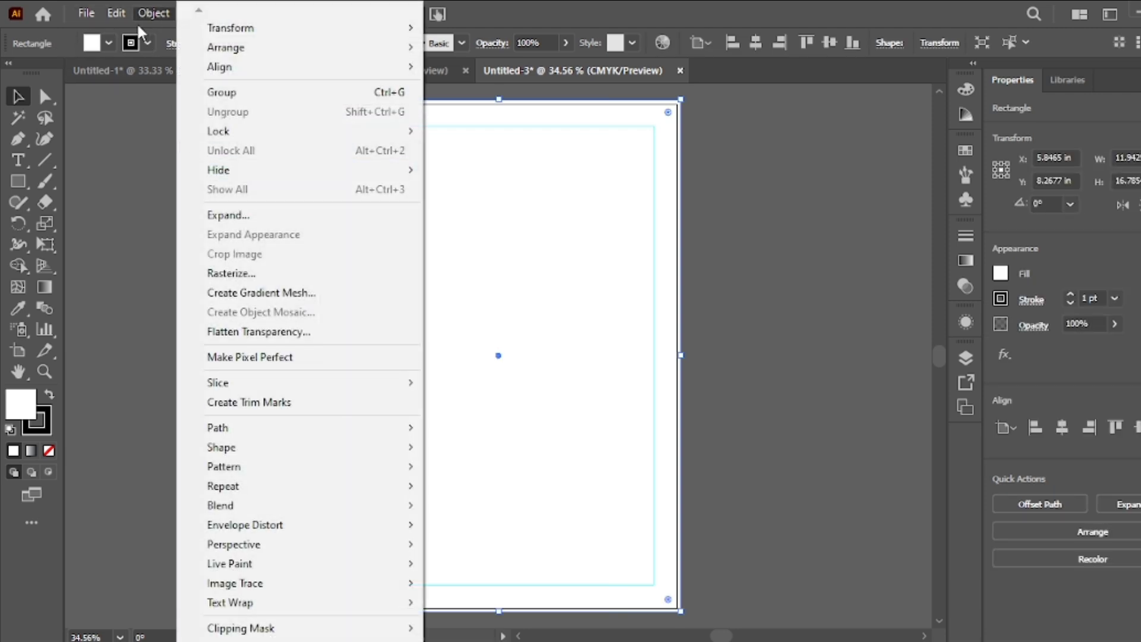
mouse_move(117, 14)
click(144, 98)
click(123, 13)
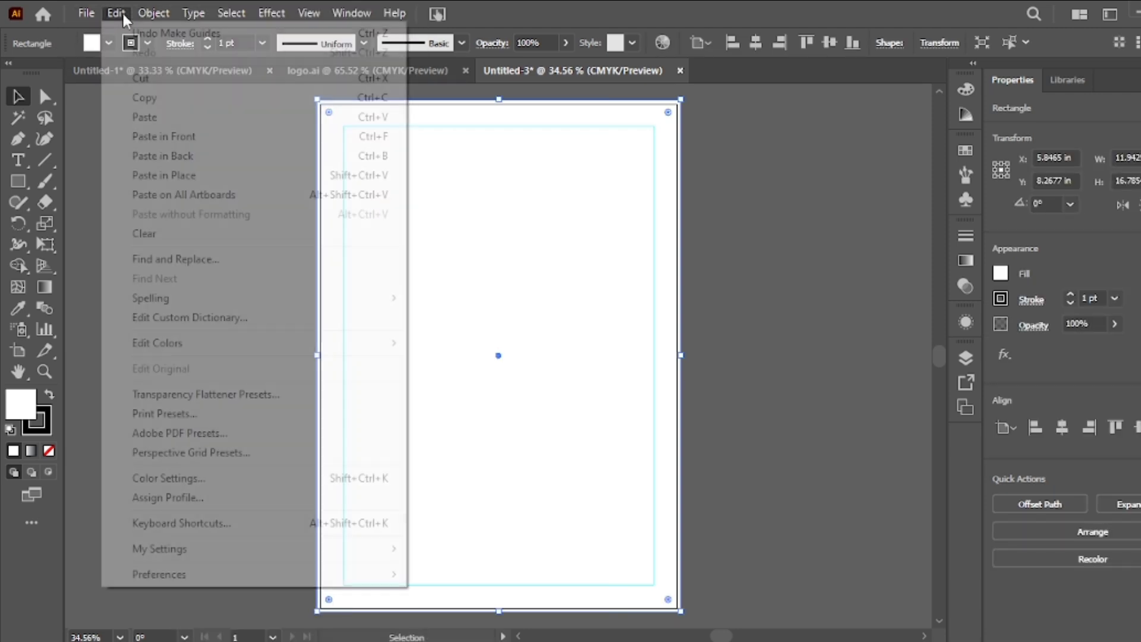
click(165, 136)
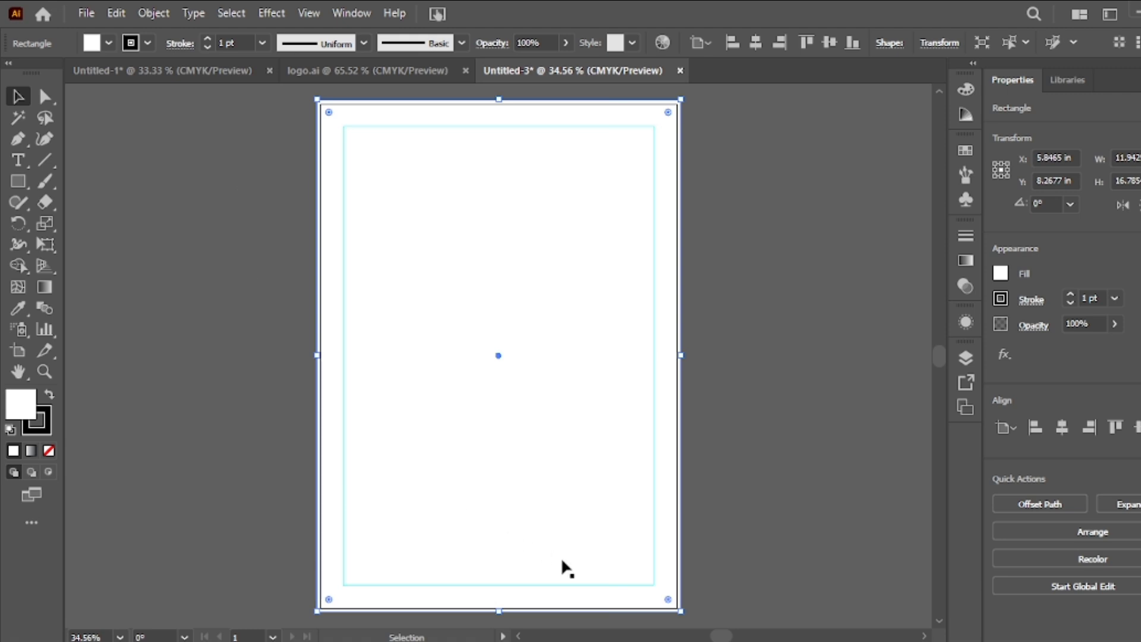
drag(499, 610, 502, 328)
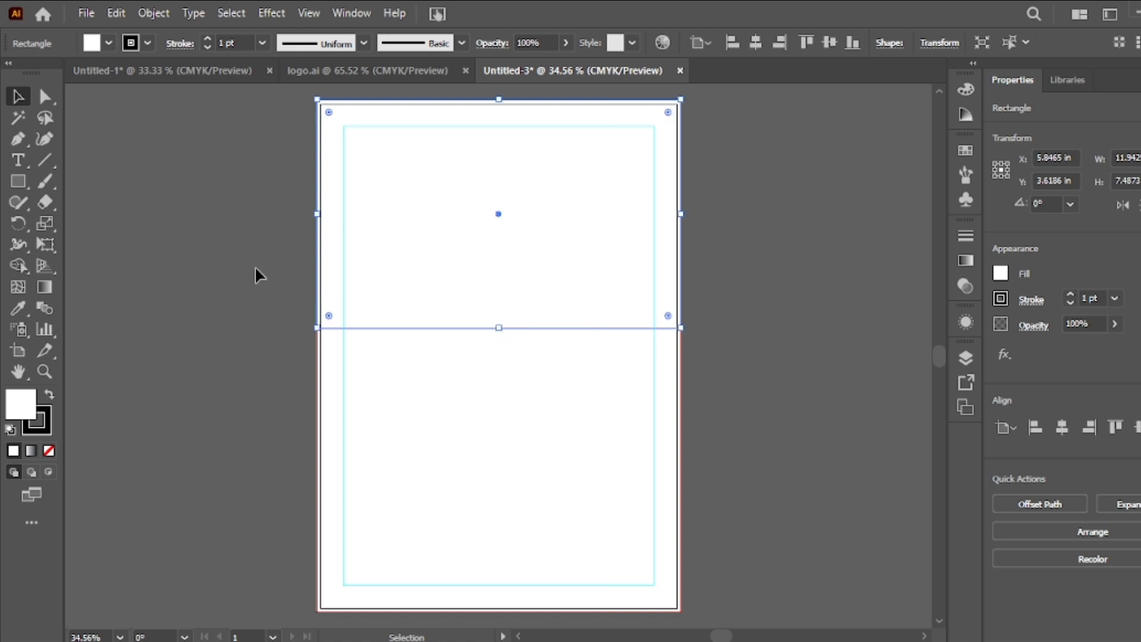
- Fill the shortened upper rectangle with the light tan swatch
click(109, 42)
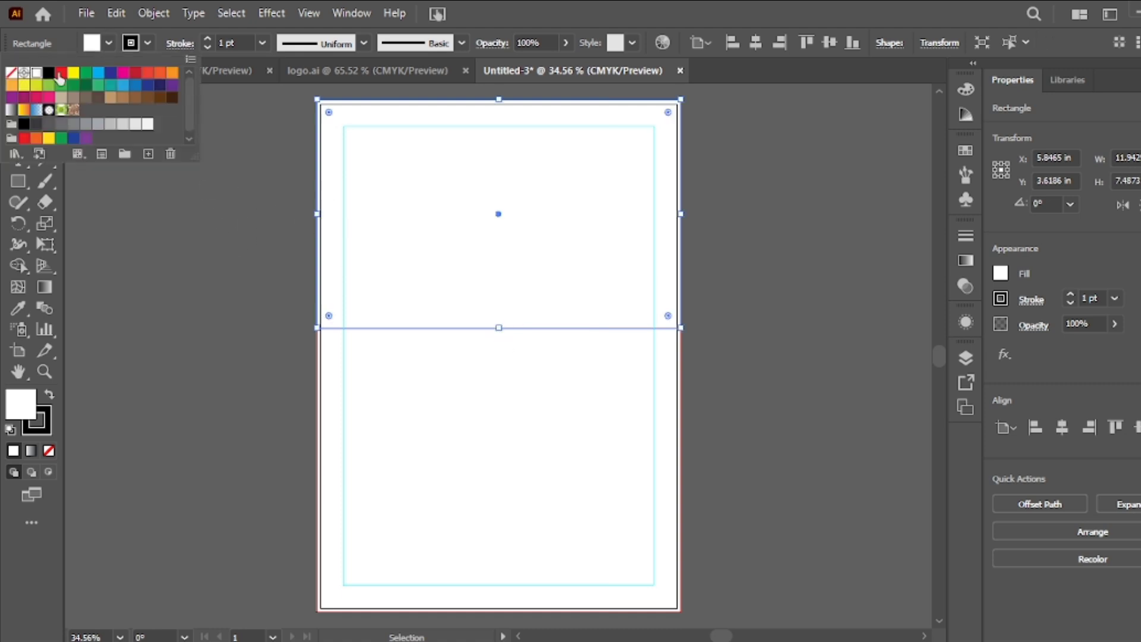
click(106, 87)
click(61, 97)
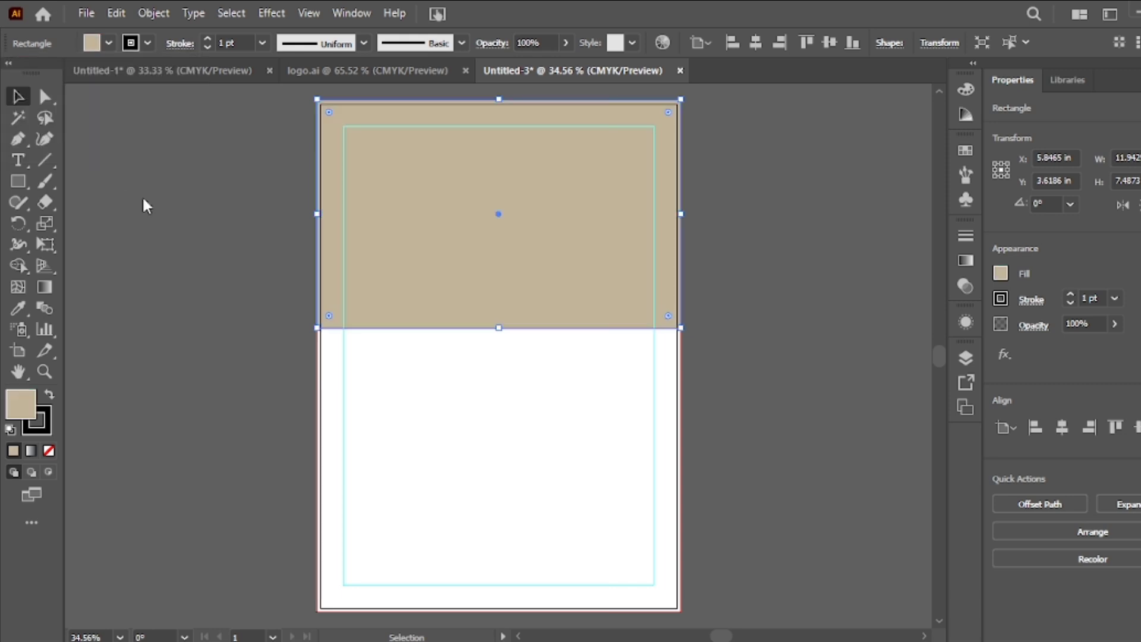
- Place the jeddah-saudi-arabia-9-january WEBP photo from Downloads over the tan rectangle, about 10.64 in wide
click(86, 13)
click(135, 330)
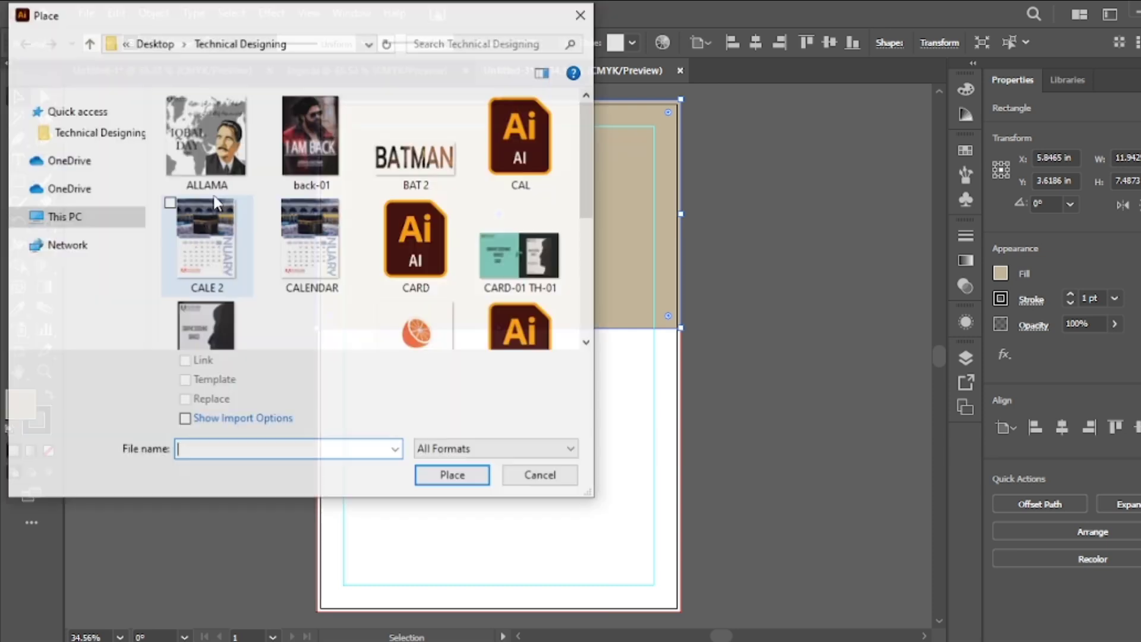
click(92, 217)
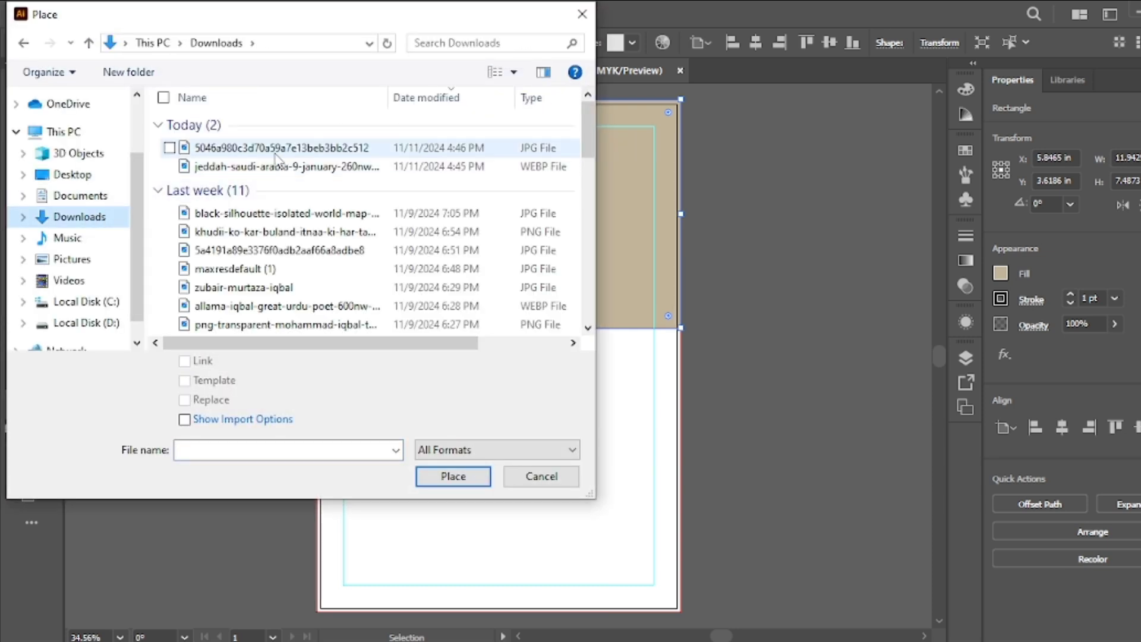
double_click(272, 170)
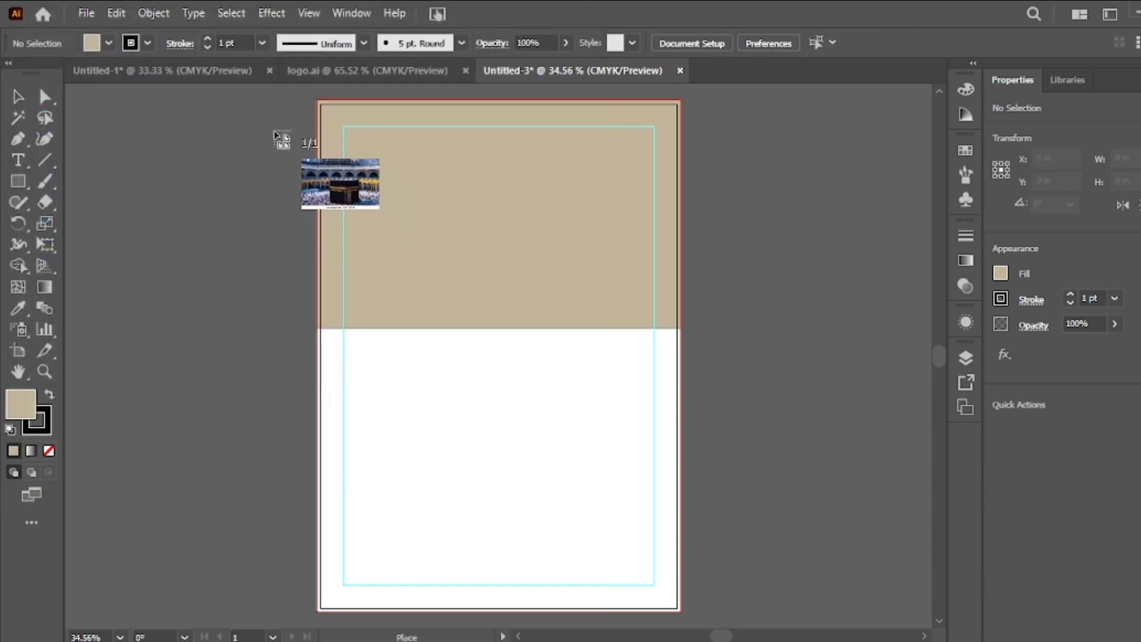
drag(280, 110, 757, 317)
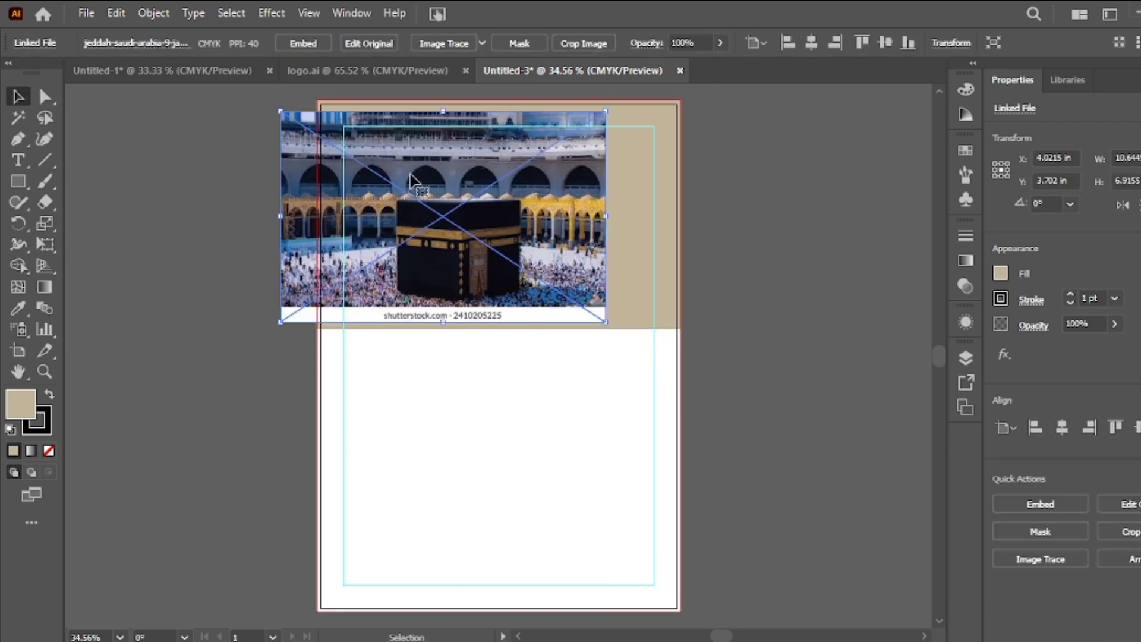
- Crop the placed photo to about 9.22 by 6.45 in, cutting off the caption strip along its lower edge
click(582, 43)
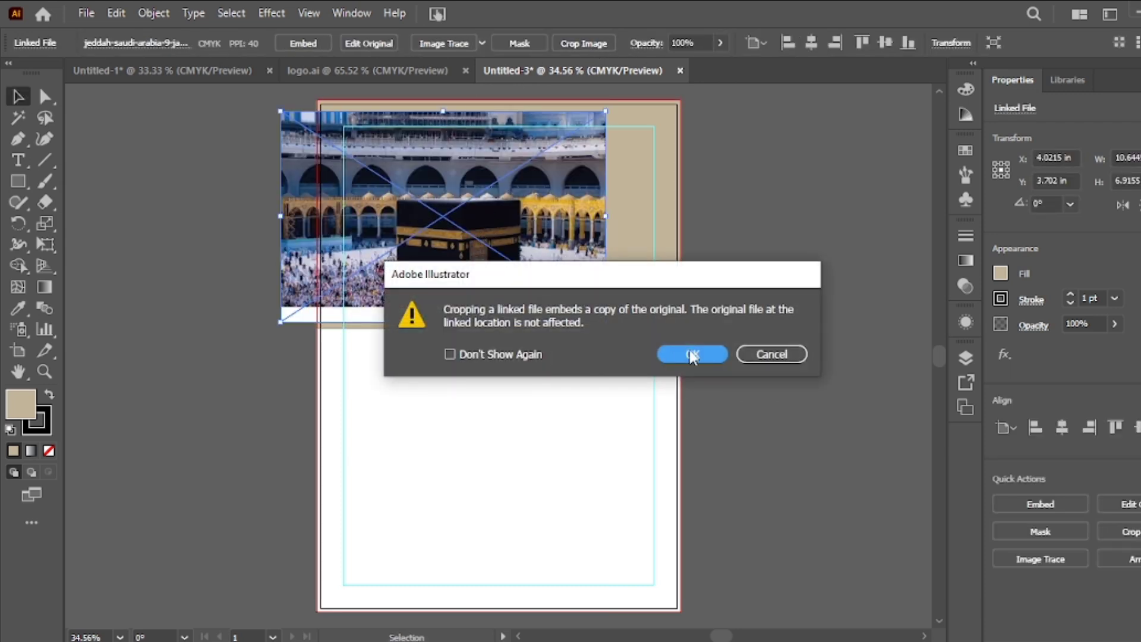
click(691, 355)
drag(466, 320, 469, 304)
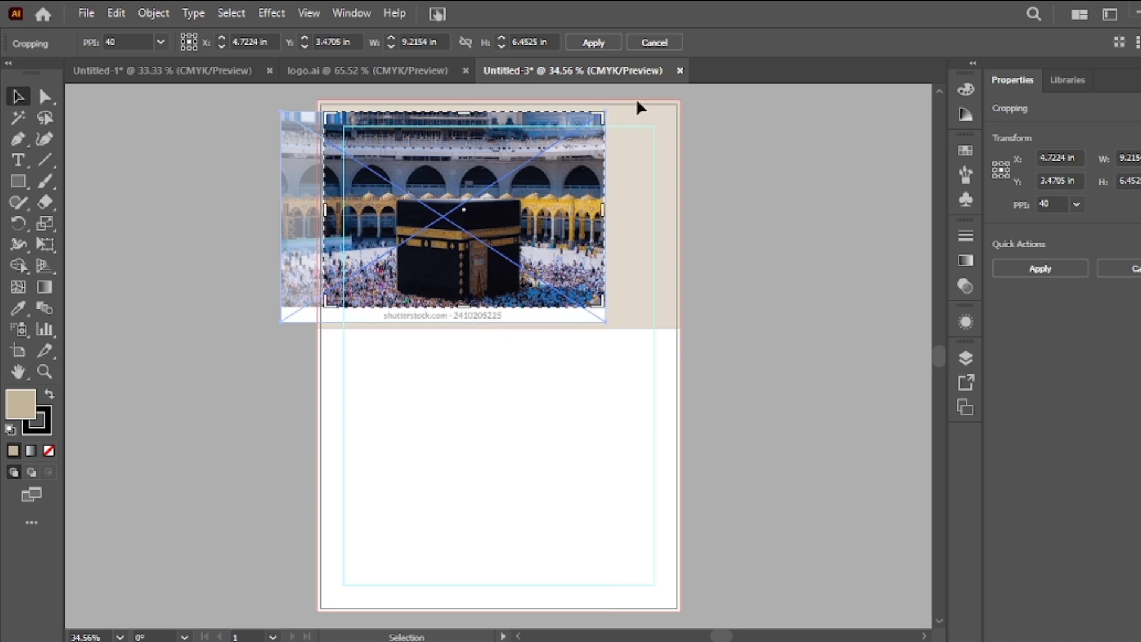
click(592, 43)
- Enlarge the cropped photo to about 12.08 by 7.96 in so it covers the whole tan rectangle
drag(606, 310, 676, 331)
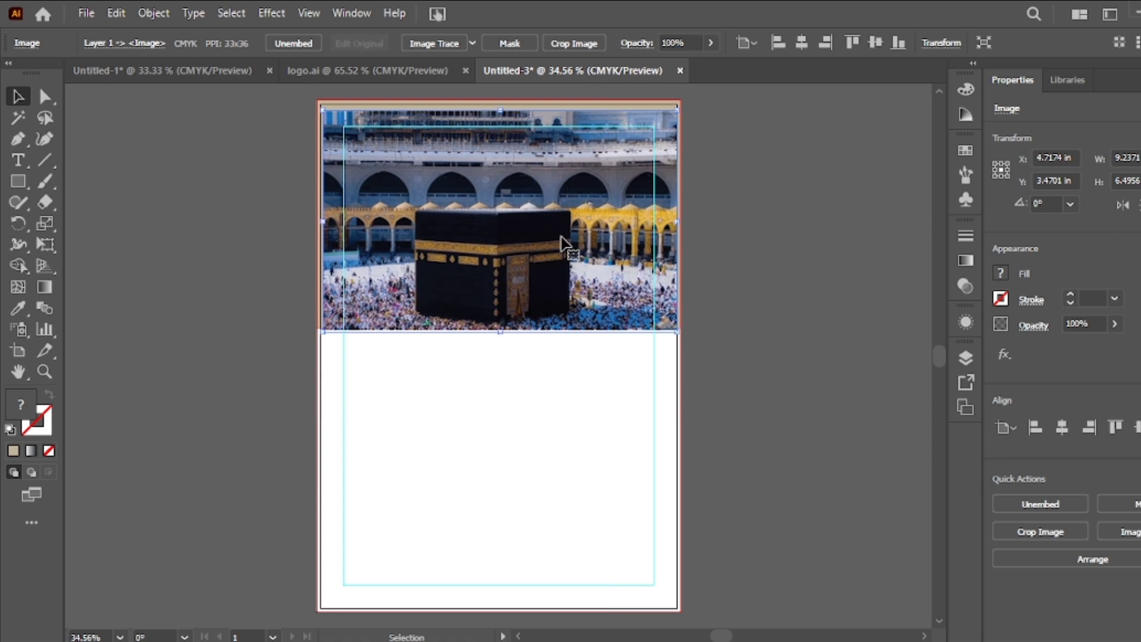
drag(322, 111, 315, 99)
drag(680, 221, 687, 219)
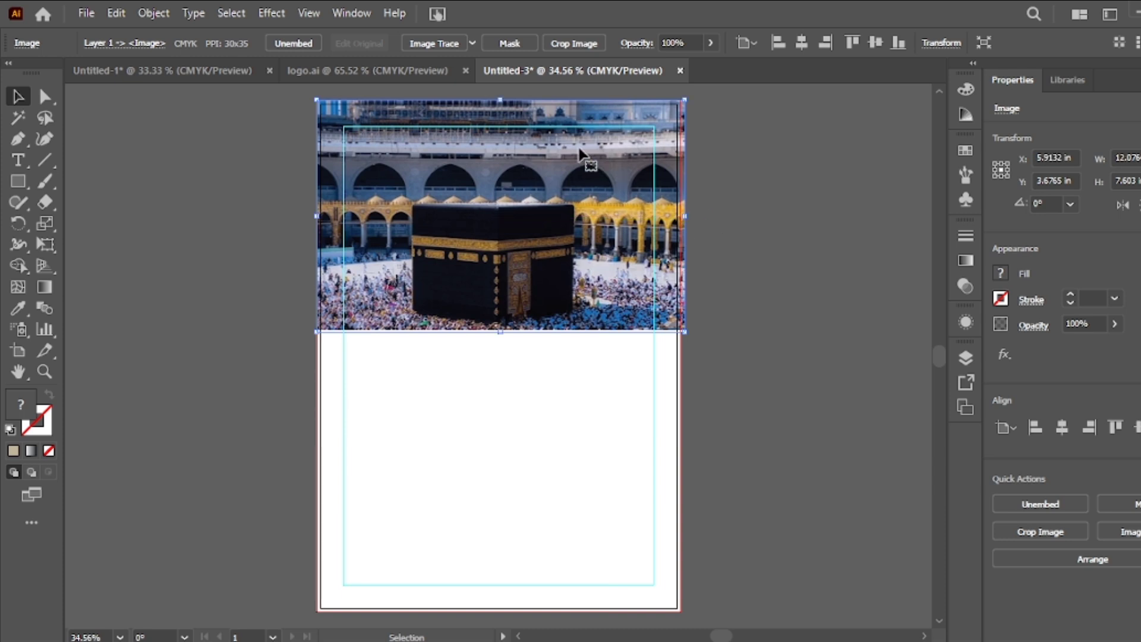
drag(505, 98, 506, 89)
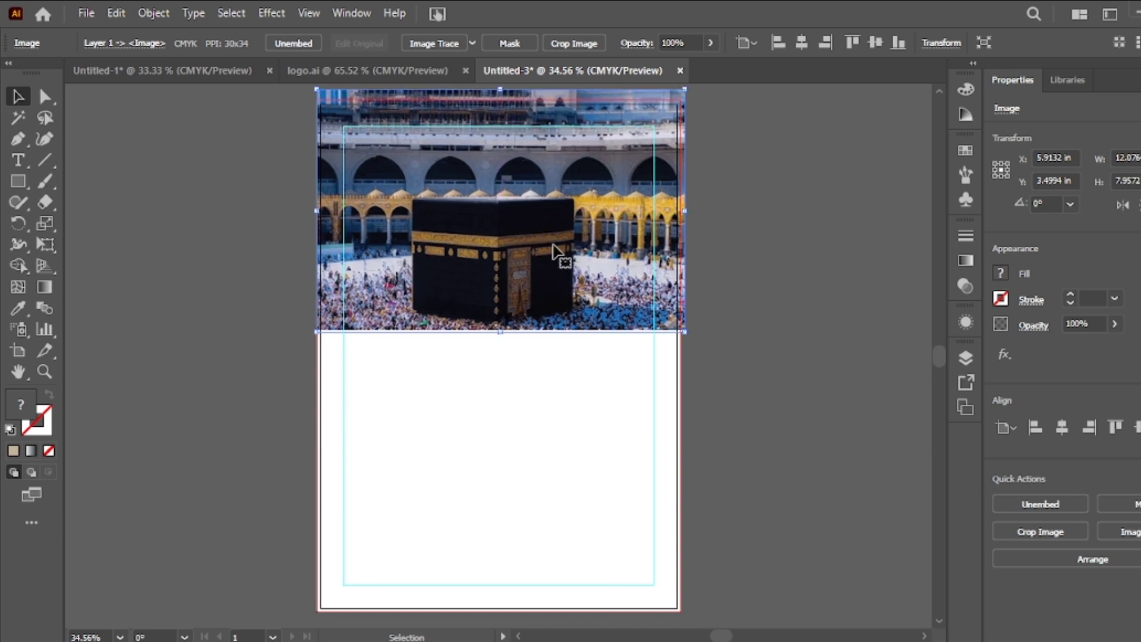
click(759, 304)
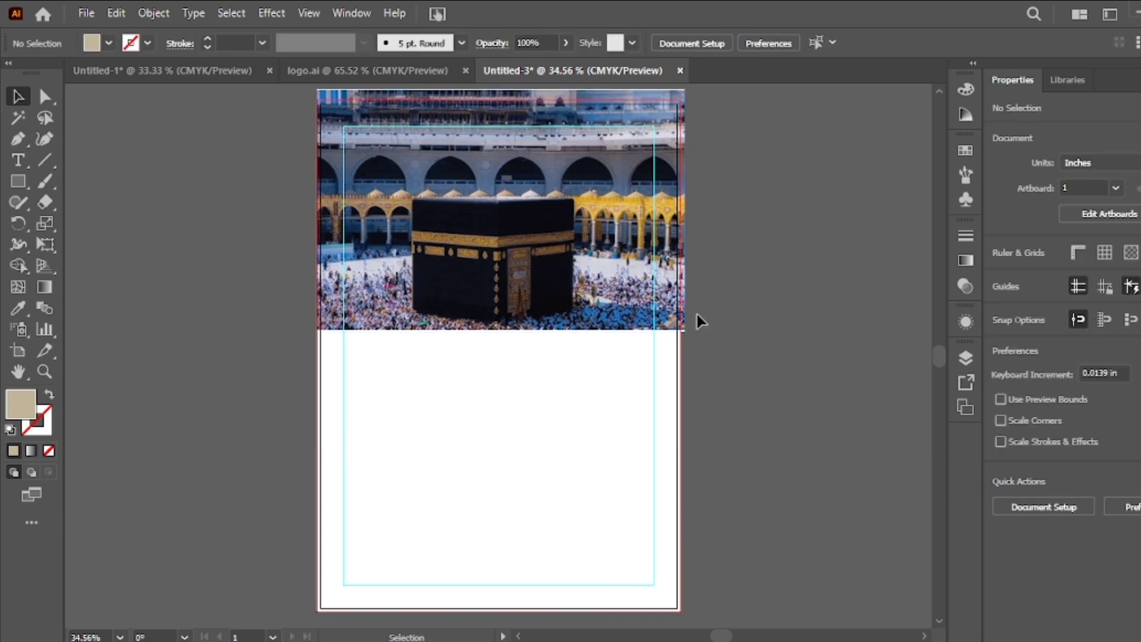
- Send the photo to the back, behind the tan rectangle
right_click(609, 283)
click(564, 238)
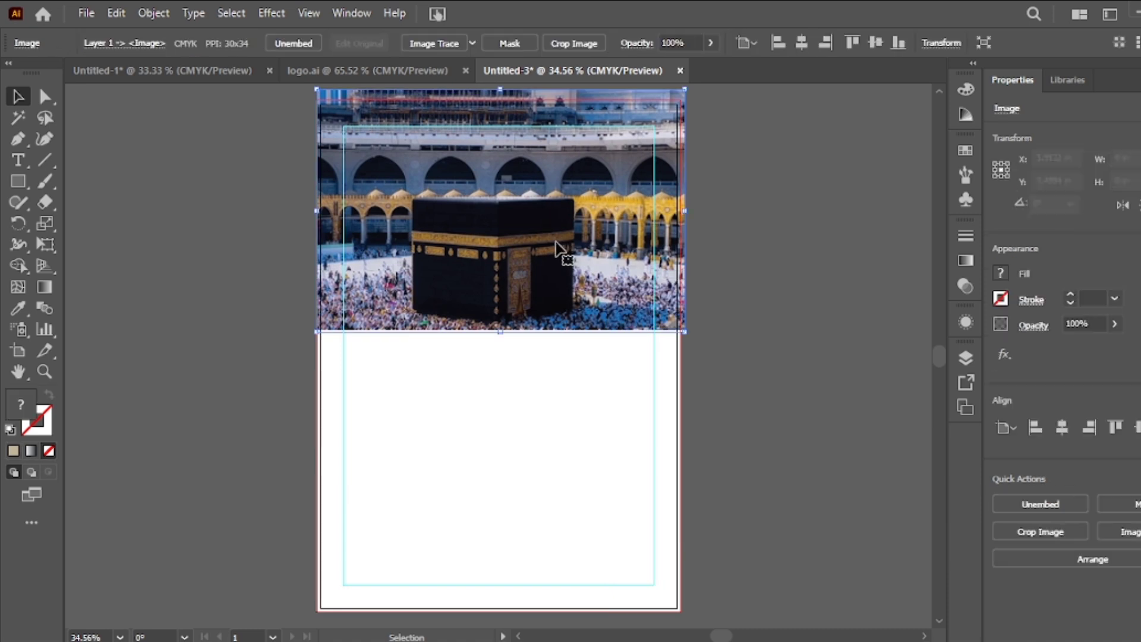
right_click(557, 242)
mouse_move(614, 397)
click(767, 446)
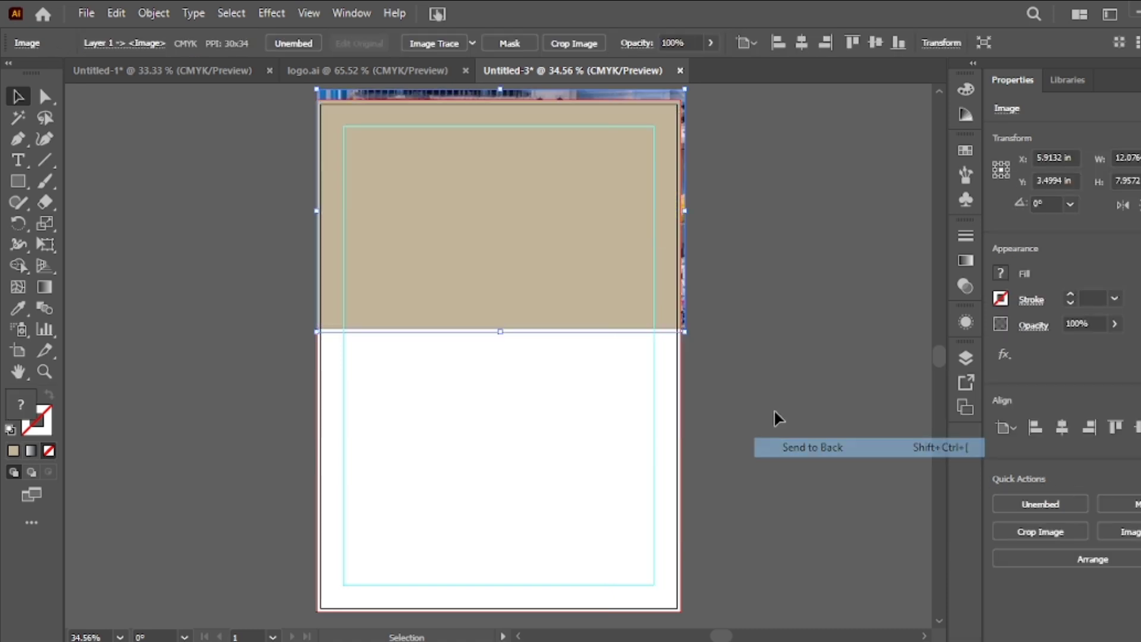
click(784, 337)
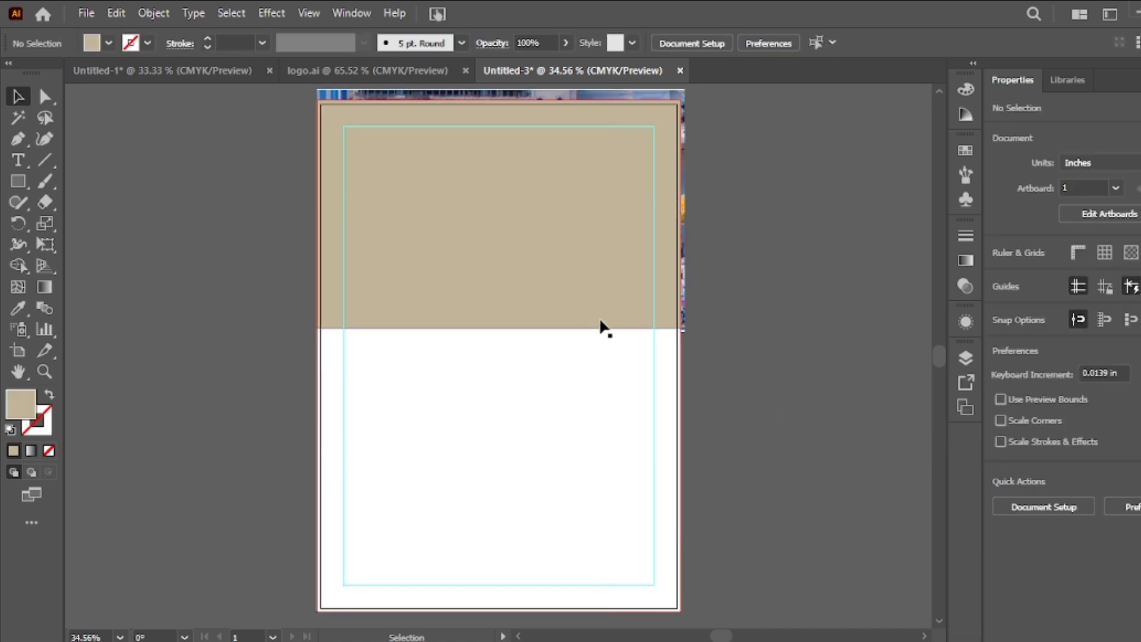
- Select the tan rectangle together with the photo and make a clipping mask from them
click(664, 287)
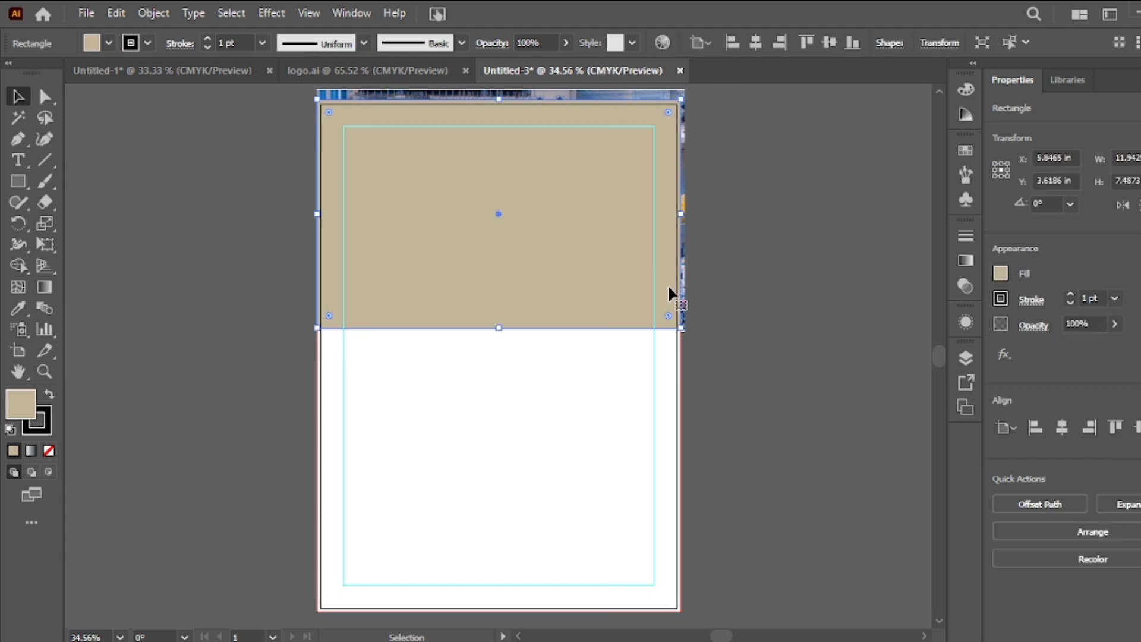
shift+click(682, 140)
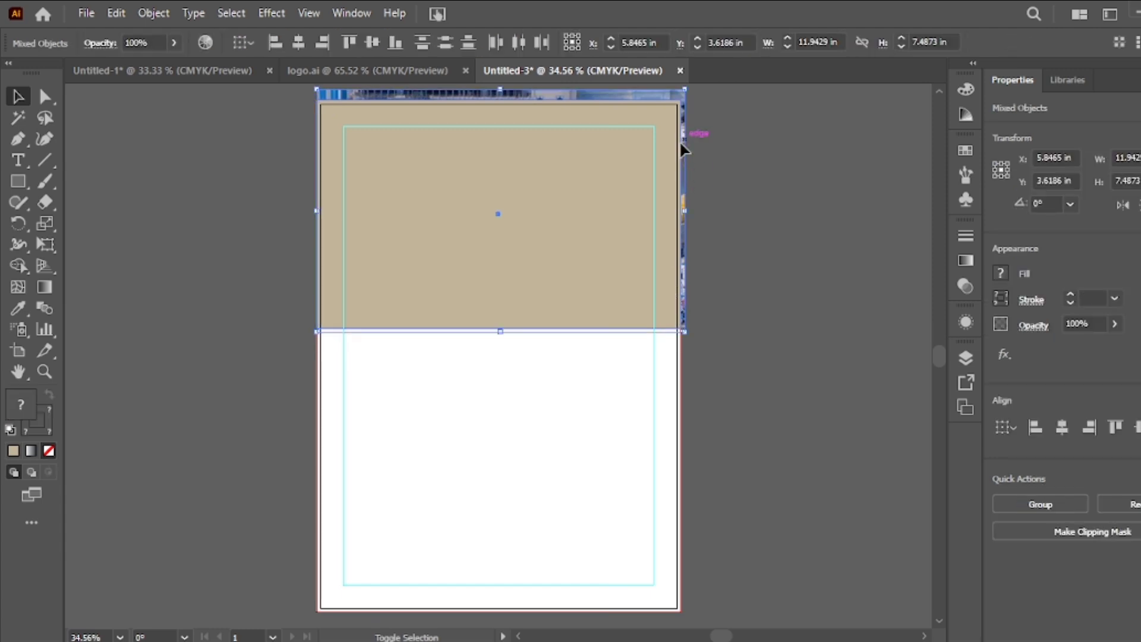
right_click(584, 204)
click(638, 357)
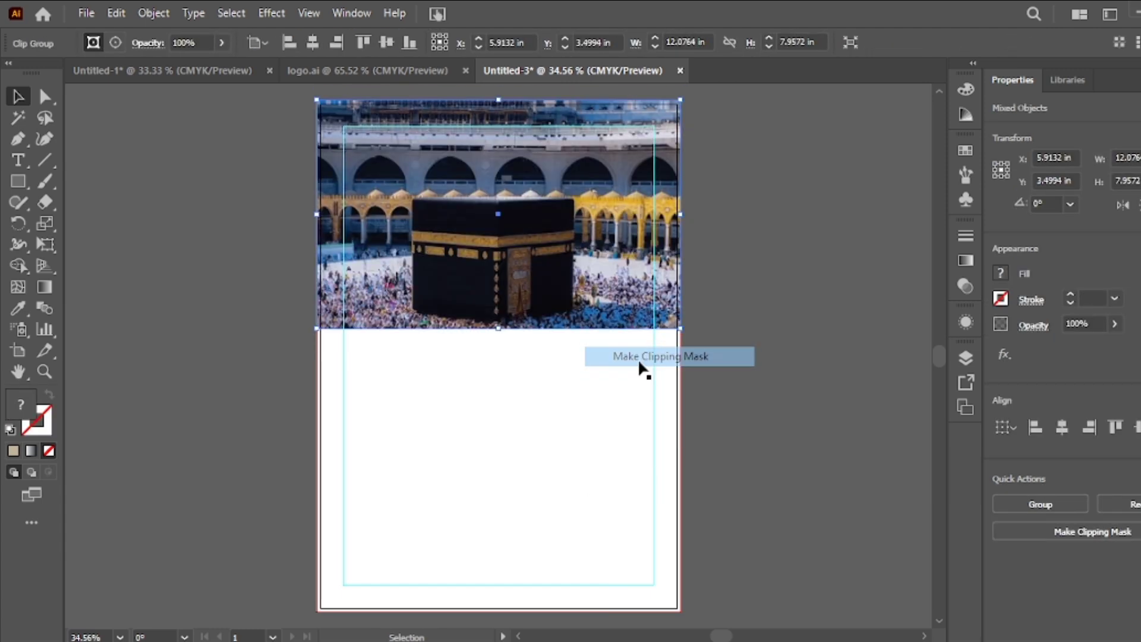
click(851, 285)
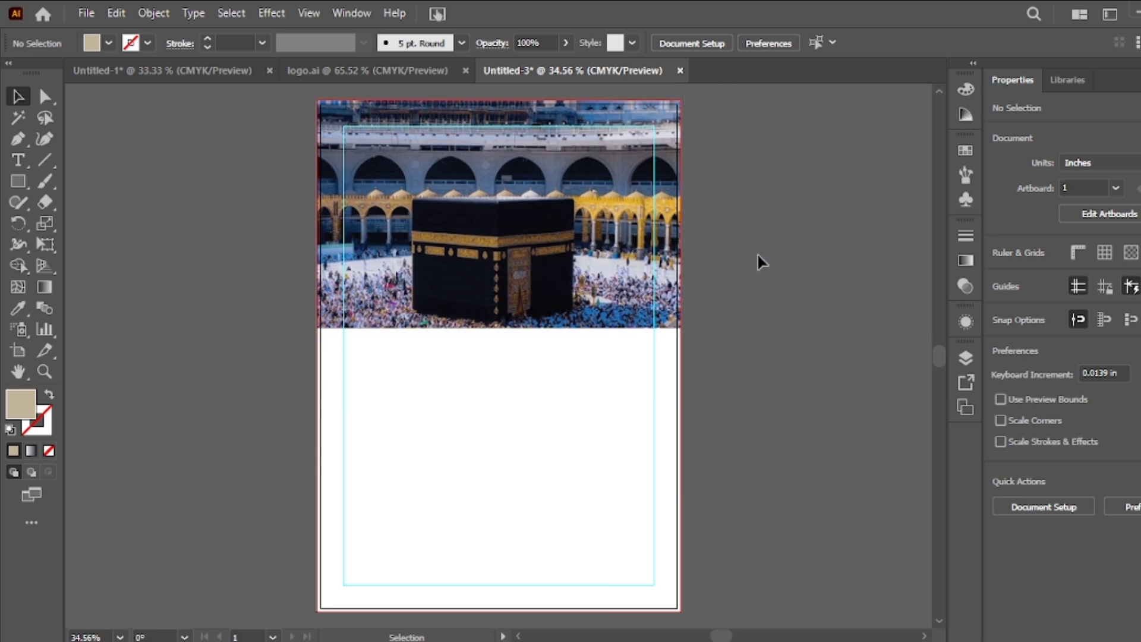
- Add the text JANUARY below the photo and enlarge it to about 7.52 in wide
click(16, 159)
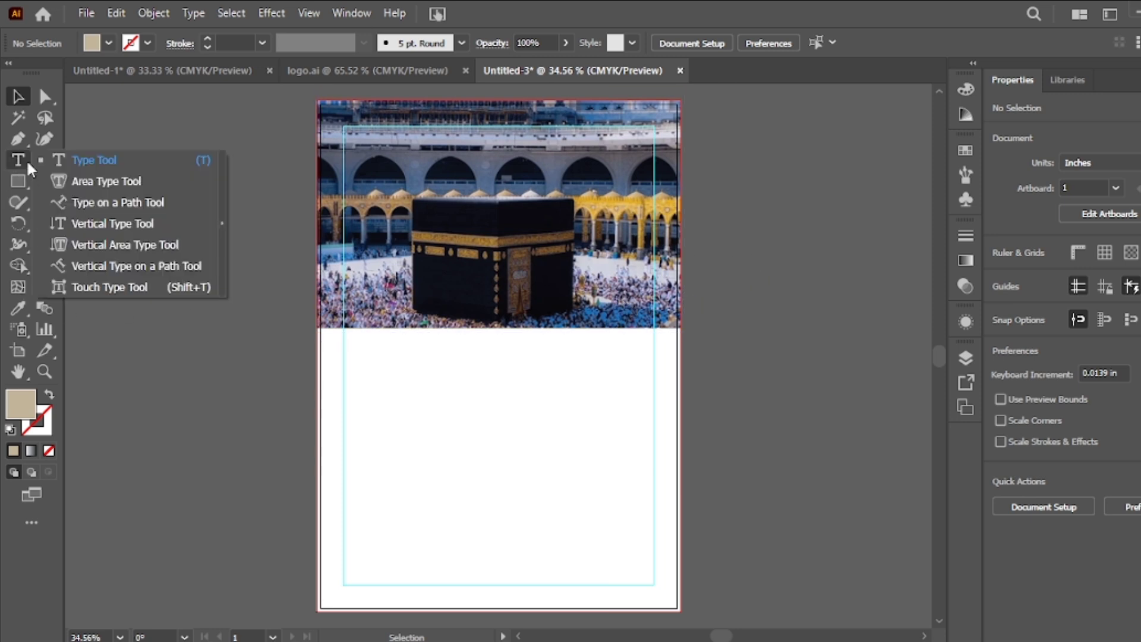
click(89, 160)
click(392, 378)
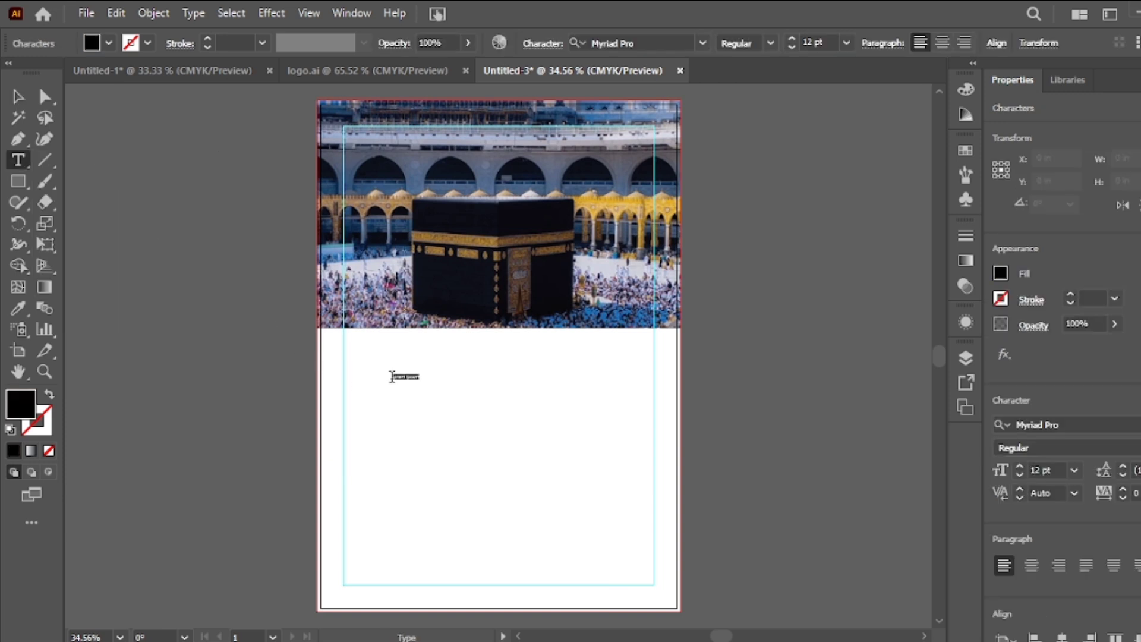
key(BackSpace)
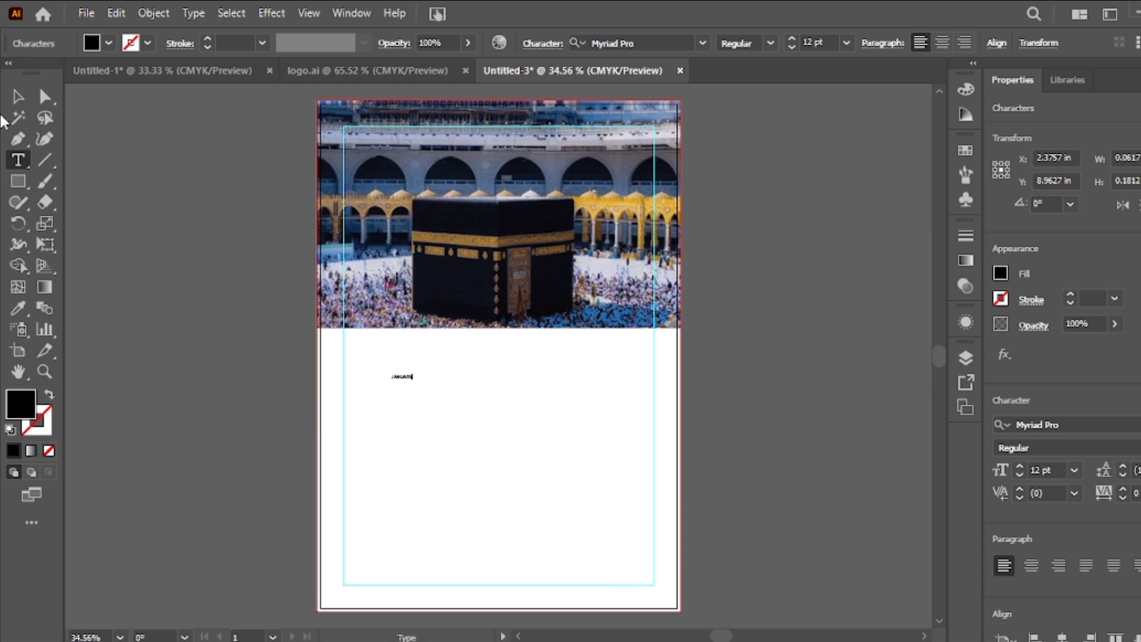
click(18, 96)
drag(413, 383, 641, 465)
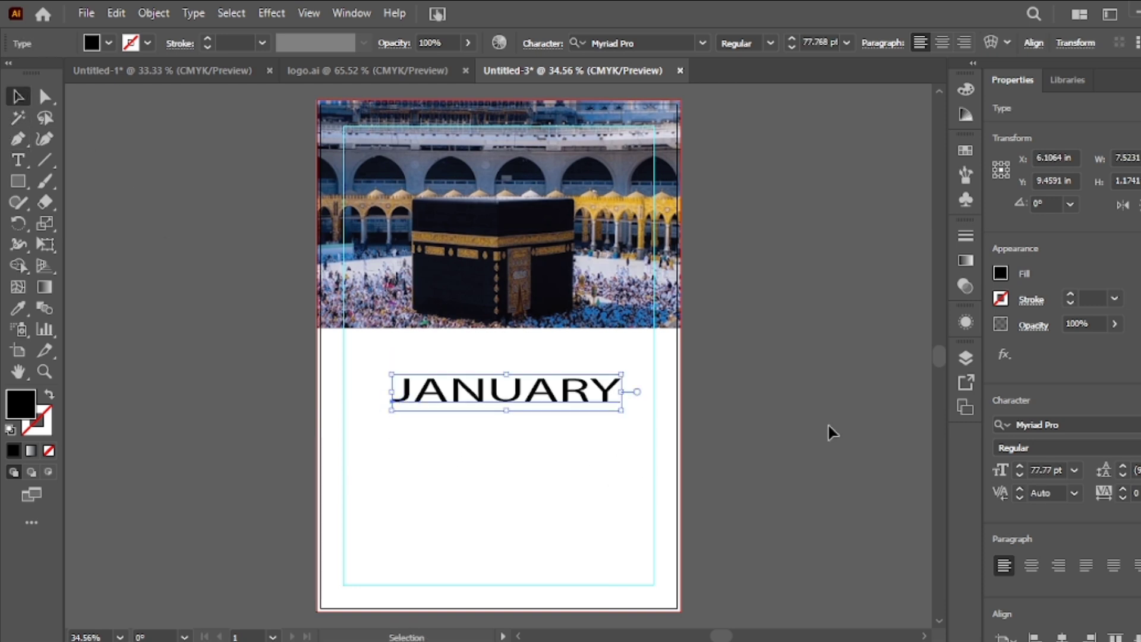
- Set the font of the JANUARY text to Berlin Sans FB
click(1037, 424)
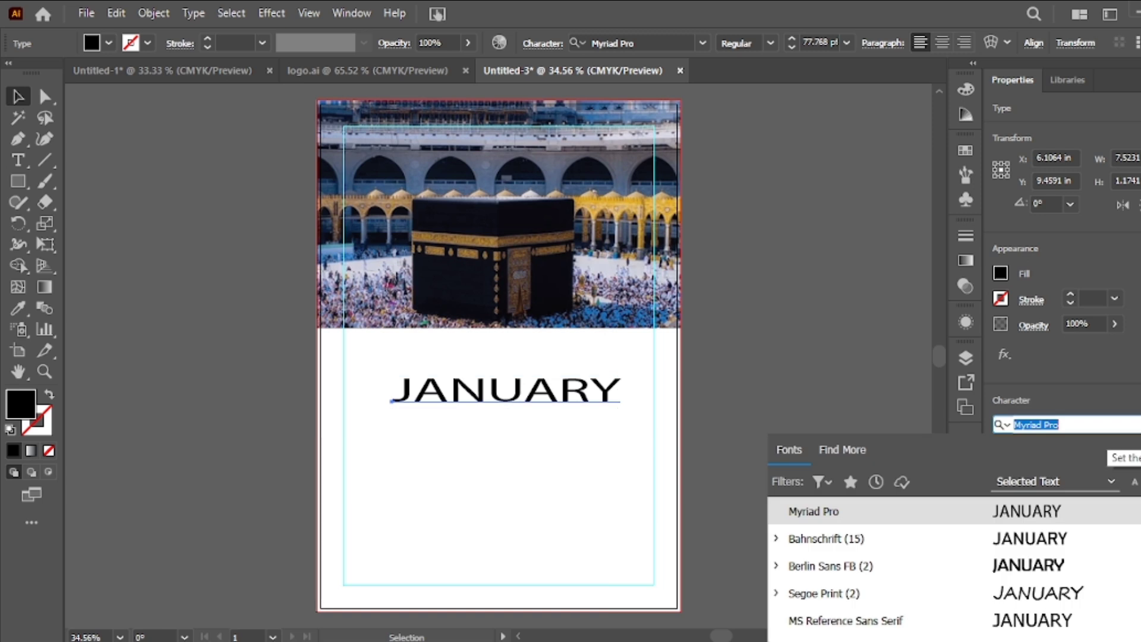
key(Down)
key(Down)
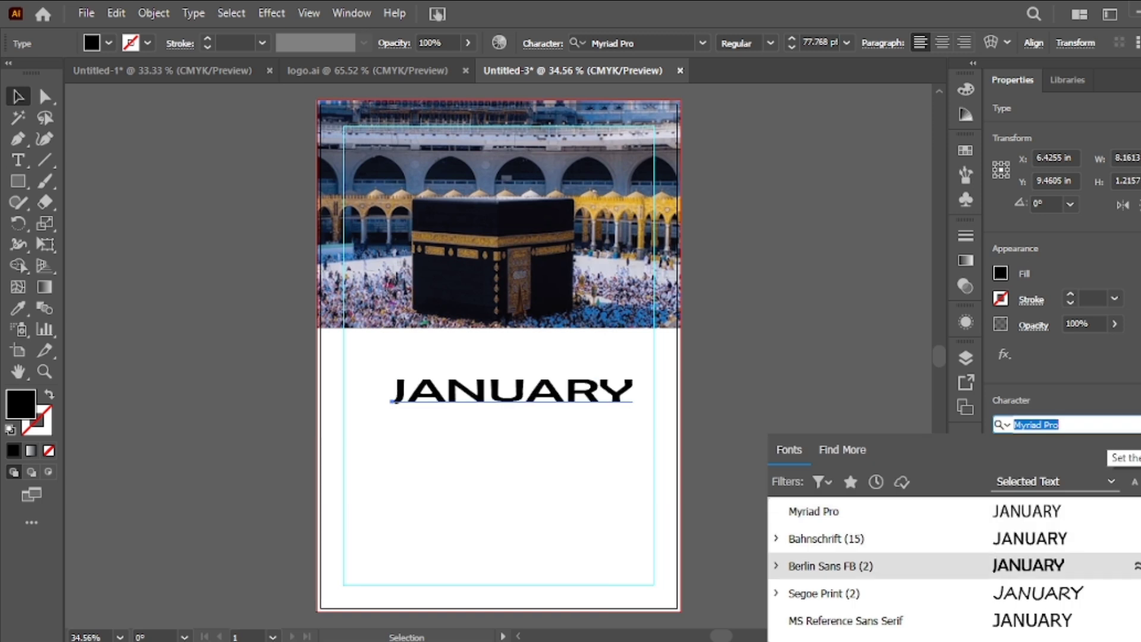
key(Return)
- Rotate the JANUARY text to vertical, enlarge it to about 215.18 pt, recolor it blue and place it along the page's right edge, overlapping the photo
drag(637, 363, 458, 535)
drag(487, 497, 657, 508)
drag(614, 540, 644, 545)
drag(688, 277, 690, 268)
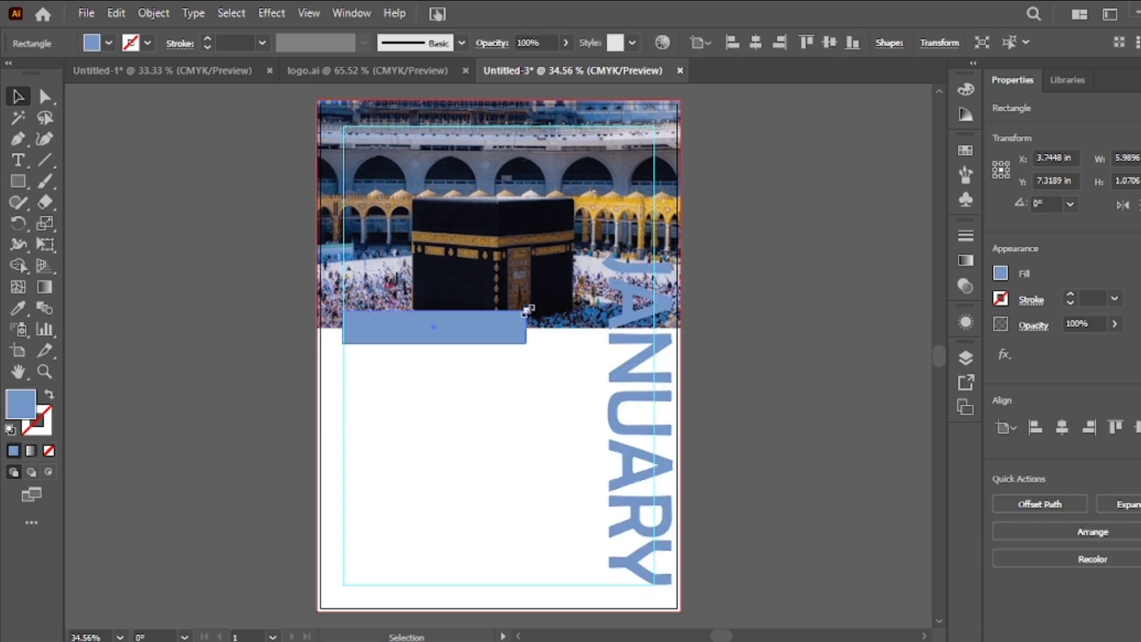
- Size the blue rectangle at the photo's lower edge to about 5.99 by 0.93 in and add the text 2025 / HAPPY NEW YEAR on it
drag(527, 308, 526, 313)
drag(387, 323, 388, 321)
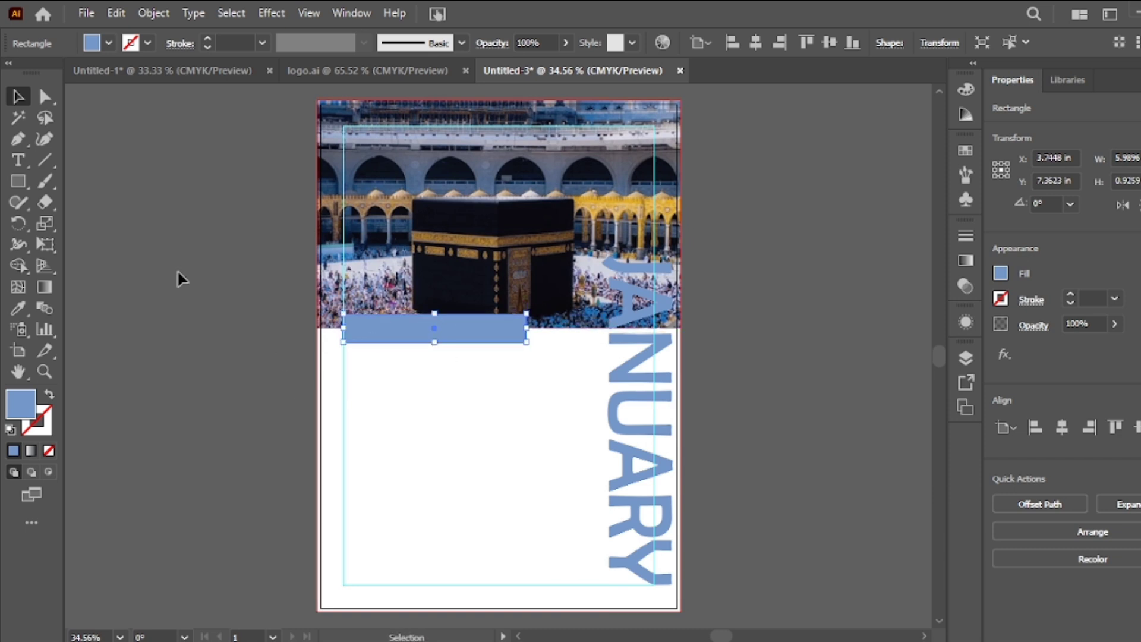
drag(13, 155, 89, 159)
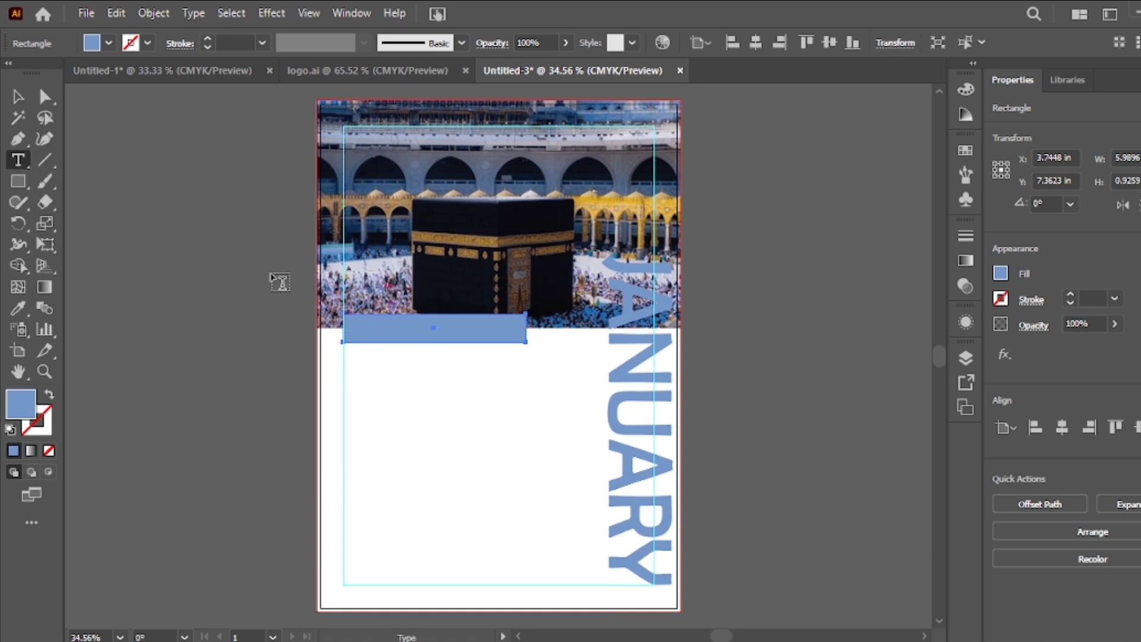
click(363, 324)
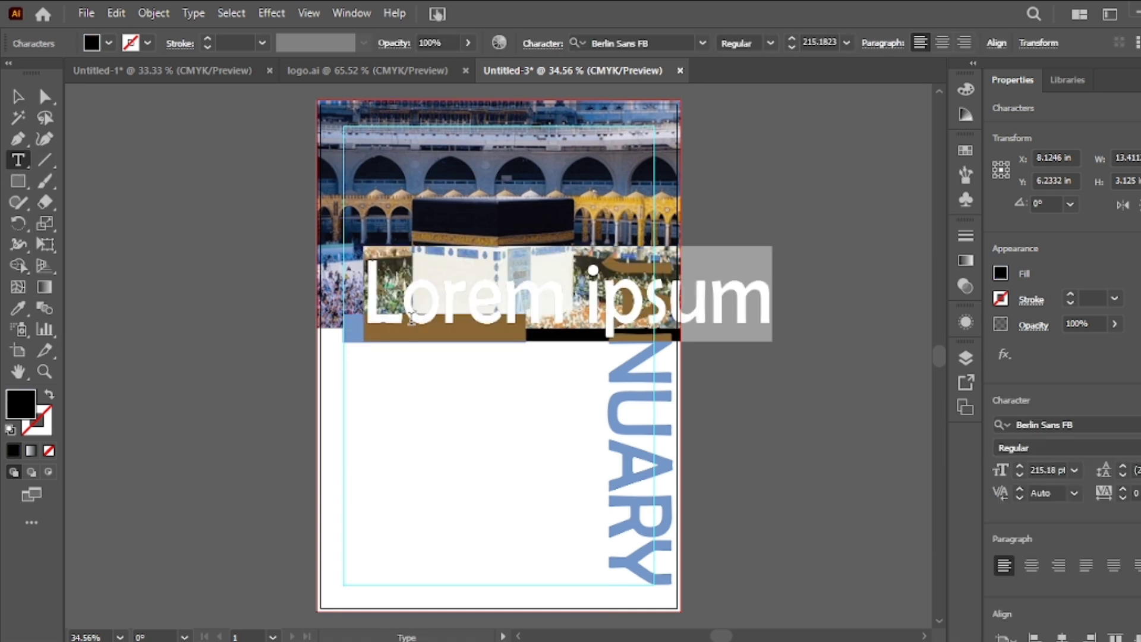
key(BackSpace)
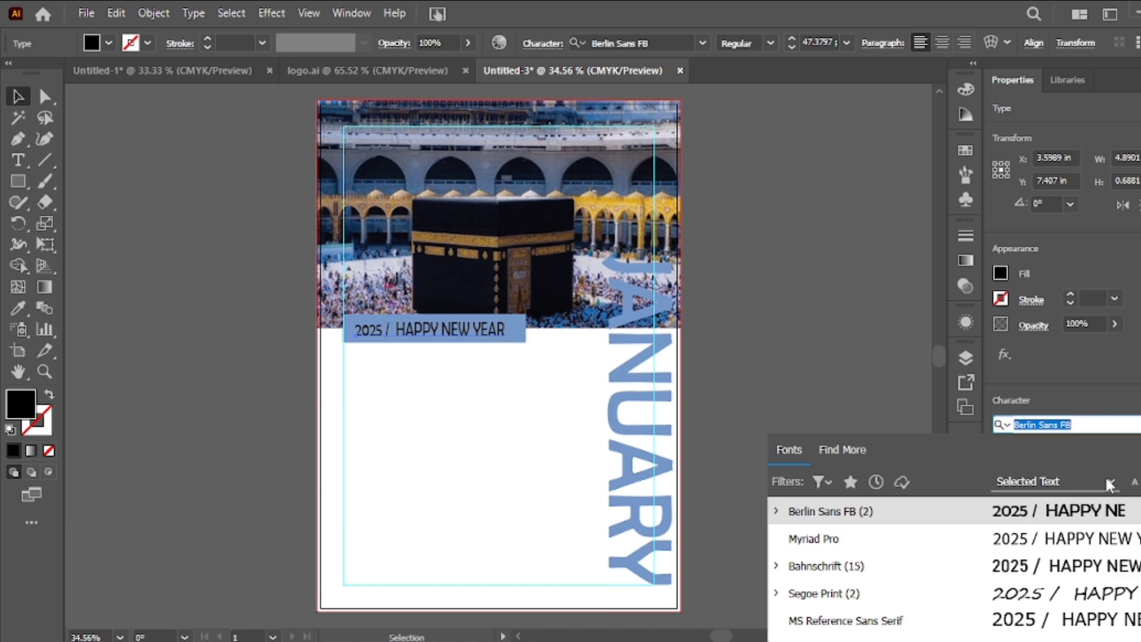
key(Down)
key(Down)
key(Down)
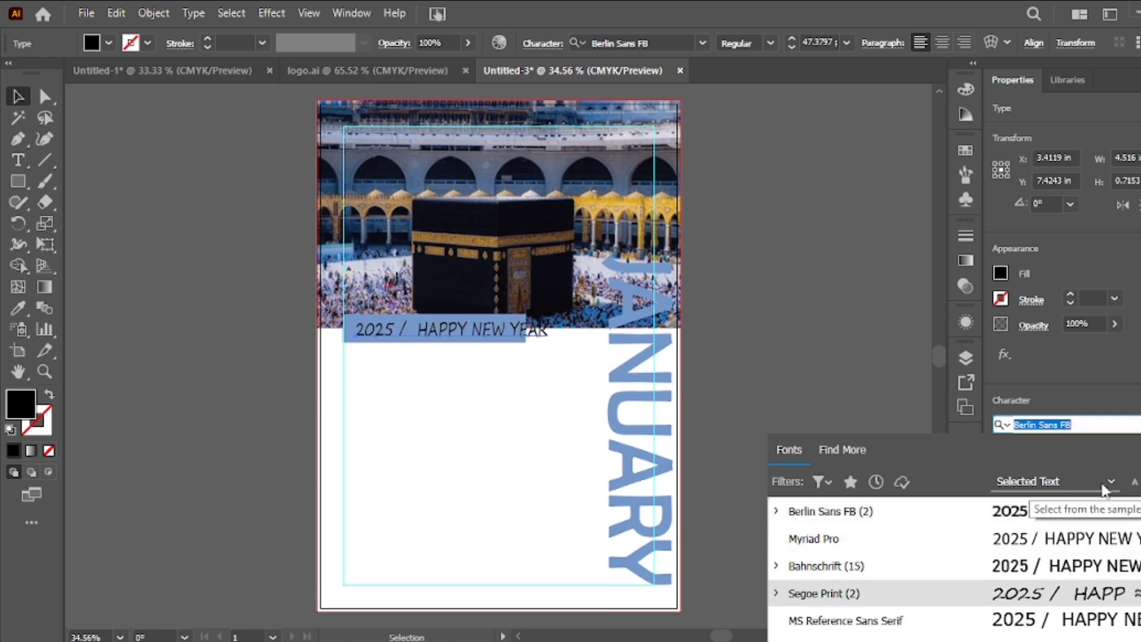
key(Up)
click(835, 416)
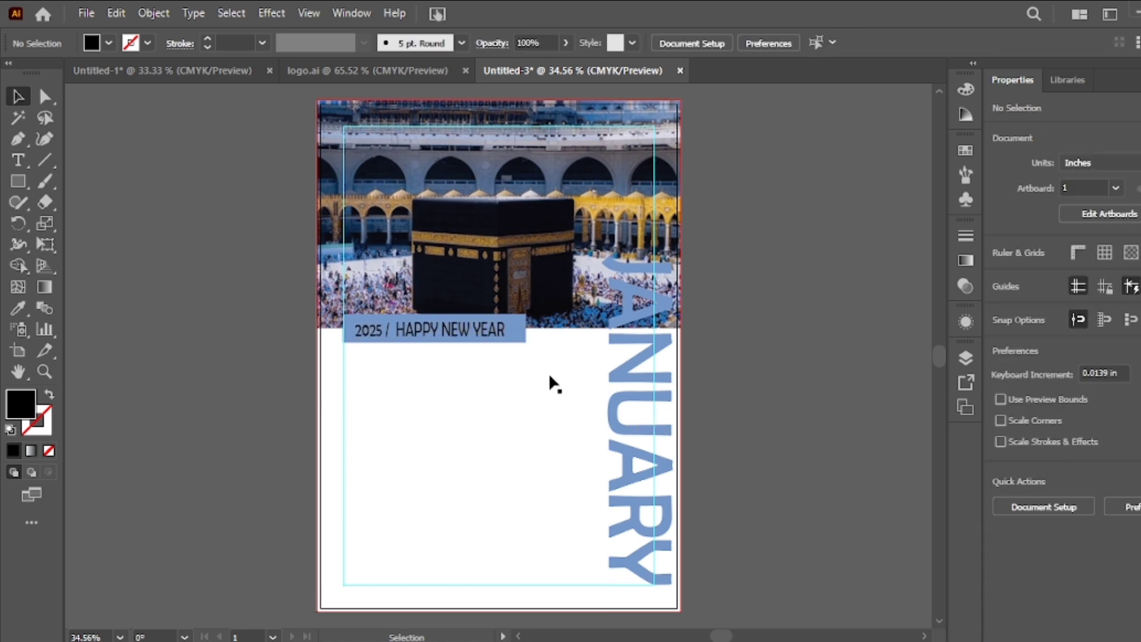
- Change the font of the 2025 / HAPPY NEW YEAR text to Bahnschrift
click(450, 334)
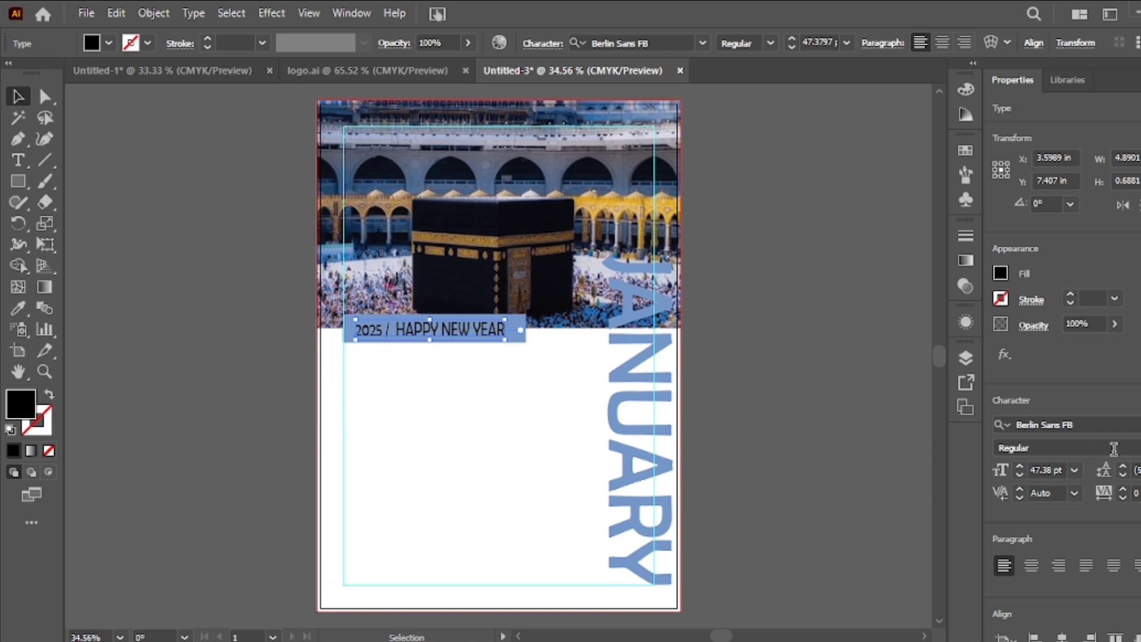
click(1040, 424)
key(Down)
key(Down)
key(Down)
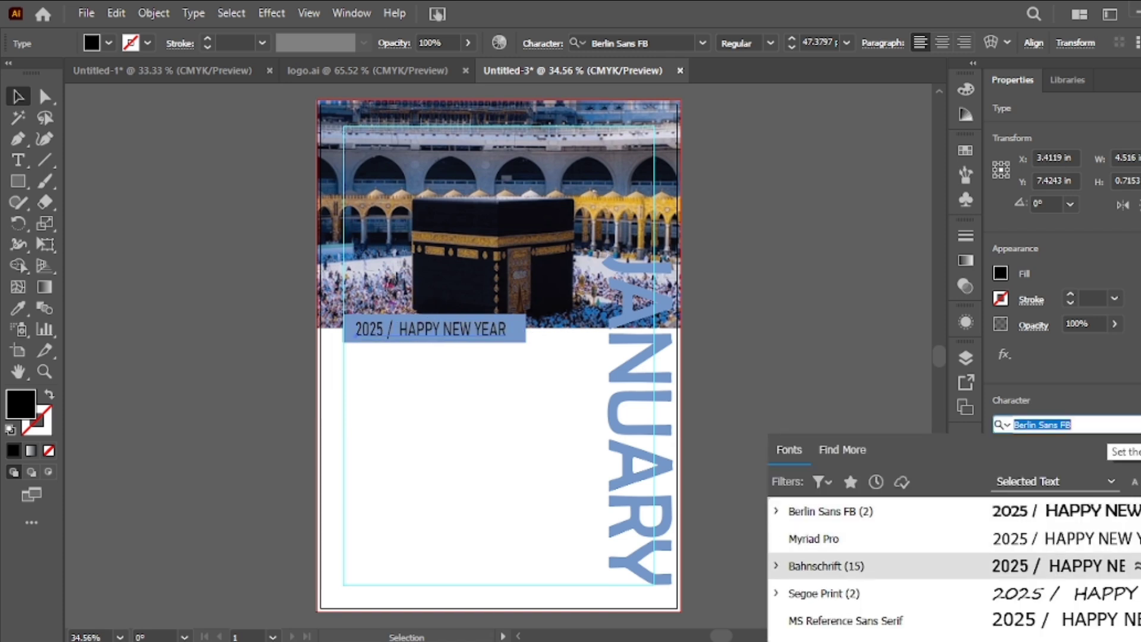
key(Up)
key(Return)
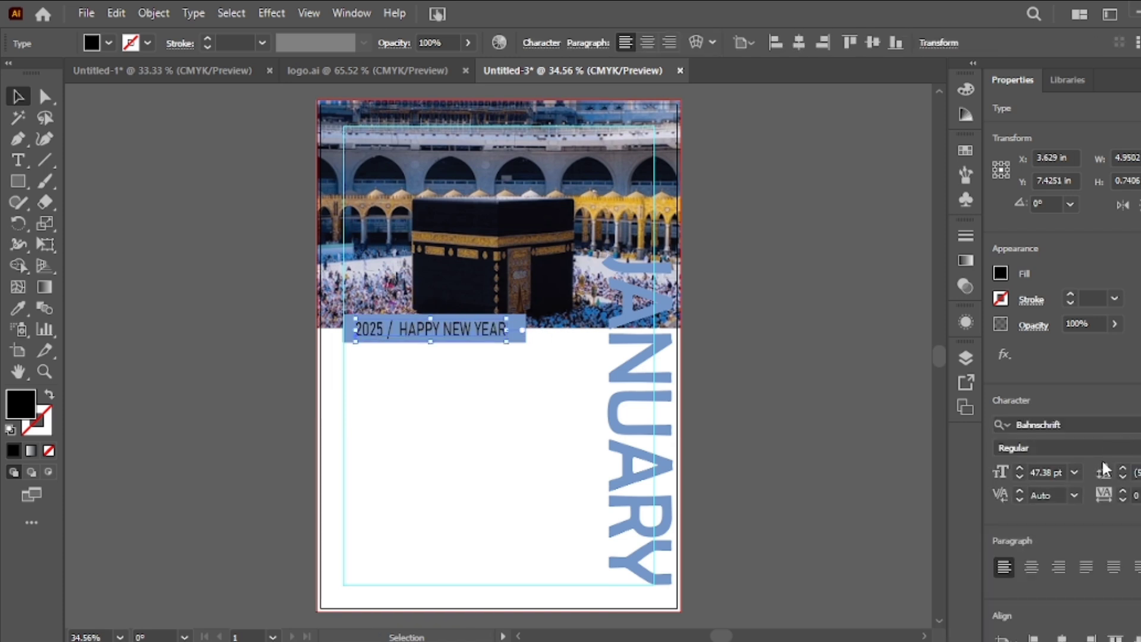
- Resize the 2025 / HAPPY NEW YEAR text to about 49.76 pt so it fills the blue rectangle
click(1075, 473)
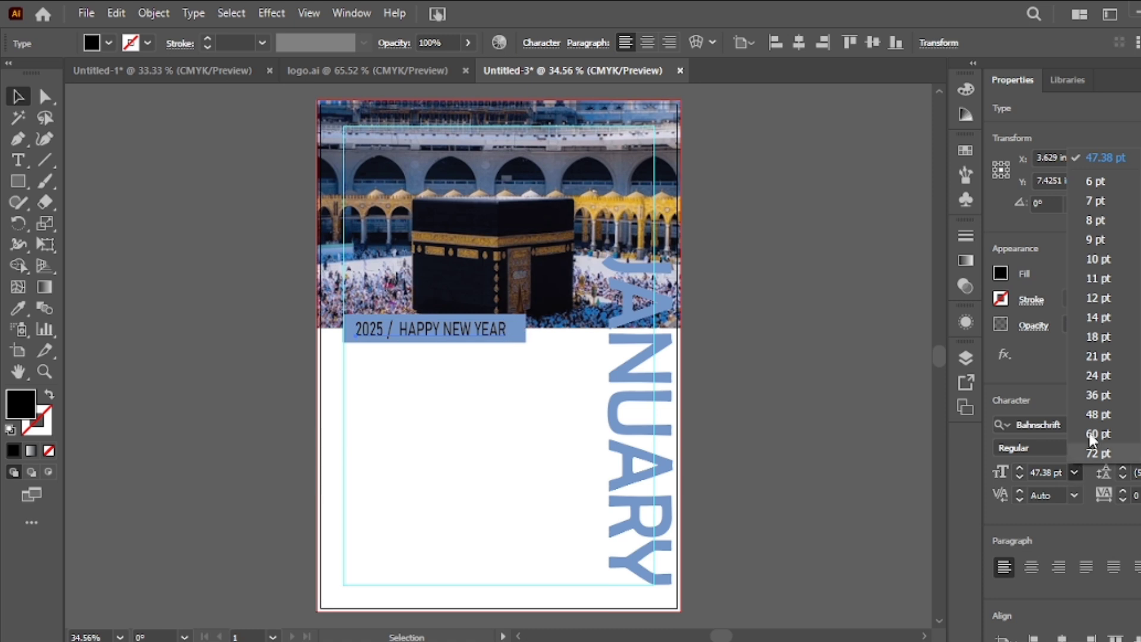
click(1104, 323)
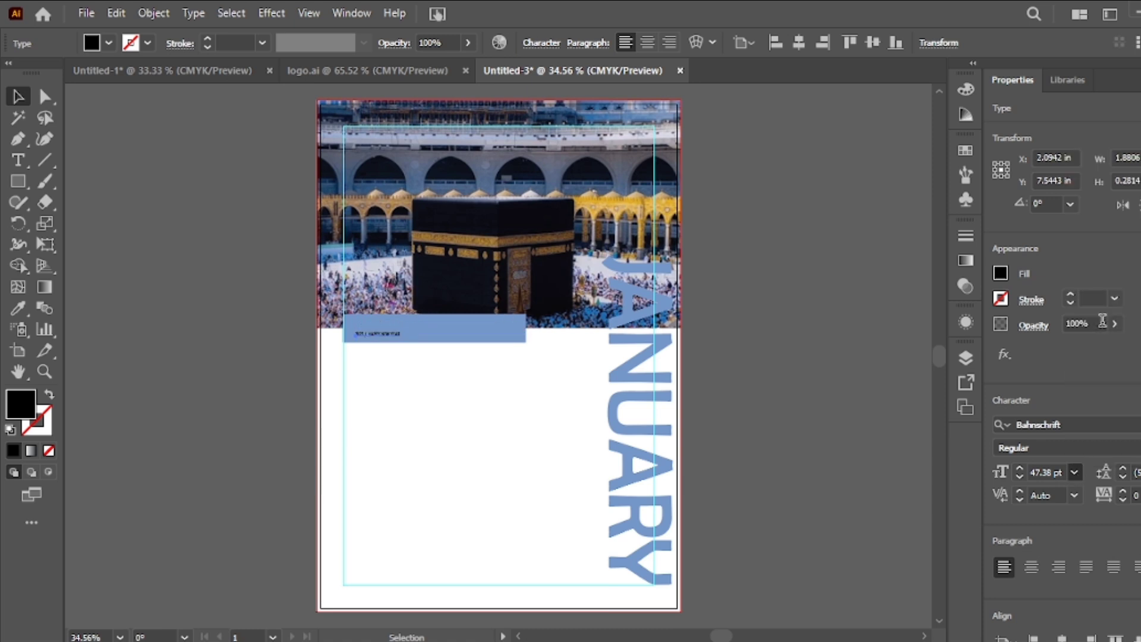
click(1072, 472)
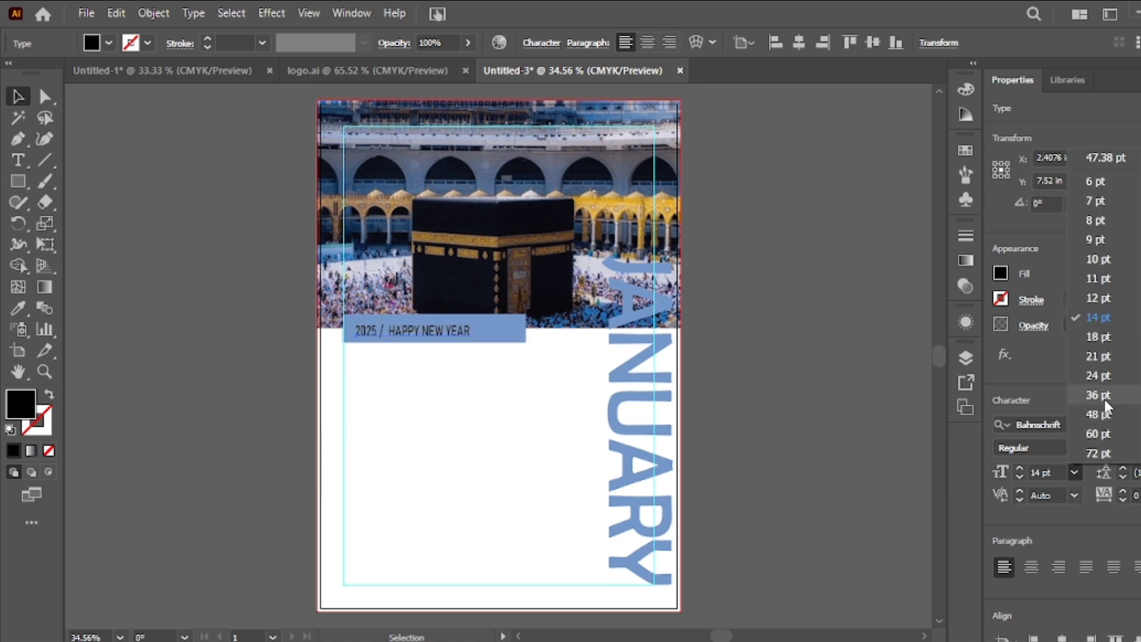
click(1104, 410)
drag(508, 341, 515, 343)
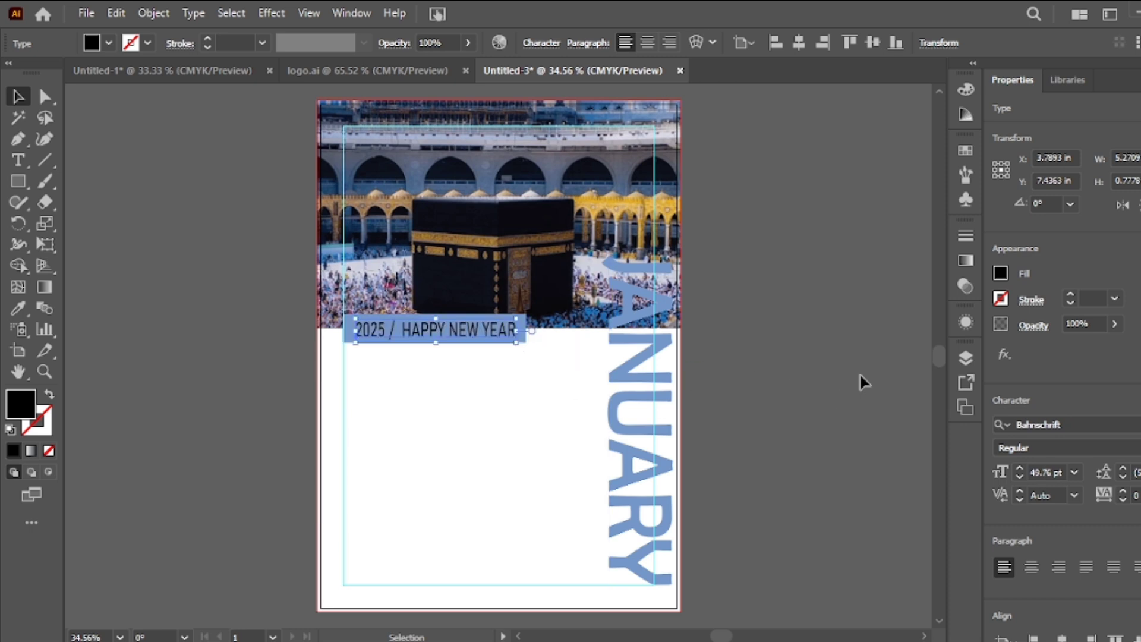
click(854, 375)
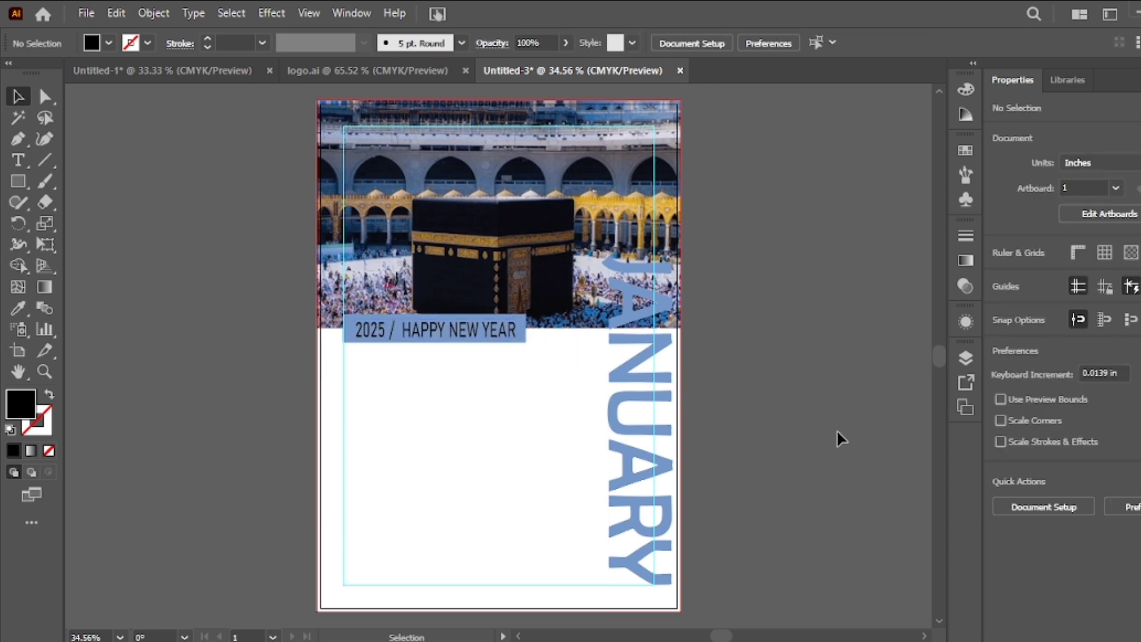
- Paste the weekday names and date grid from the Untitled-1 document into the white area below the blue rectangle
scroll(751, 442, up, 1)
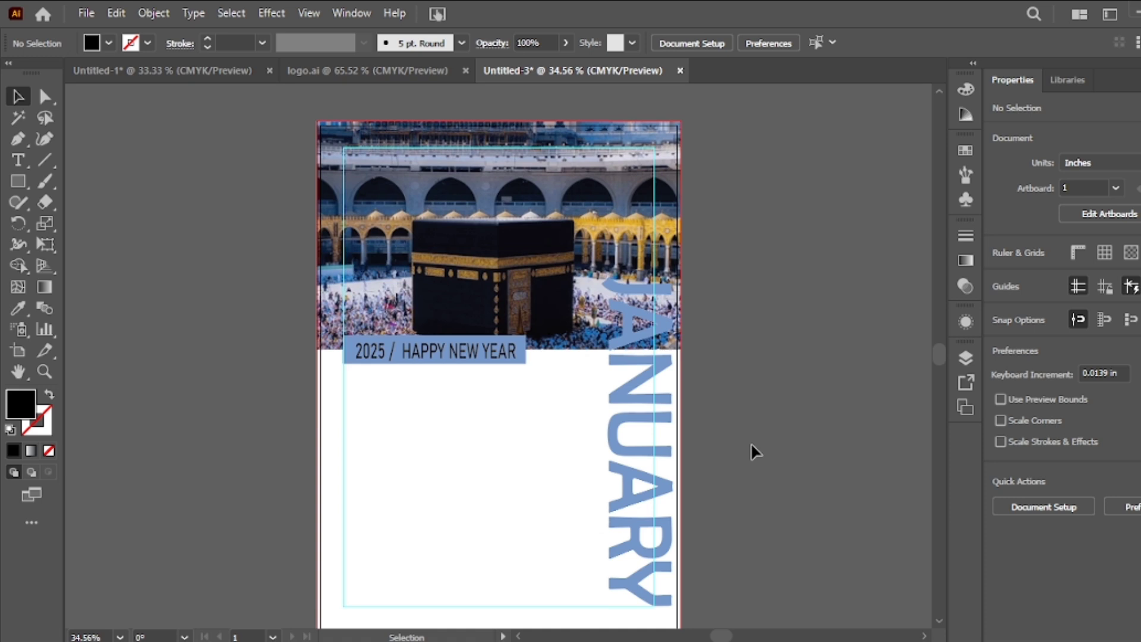
scroll(750, 452, down, 1)
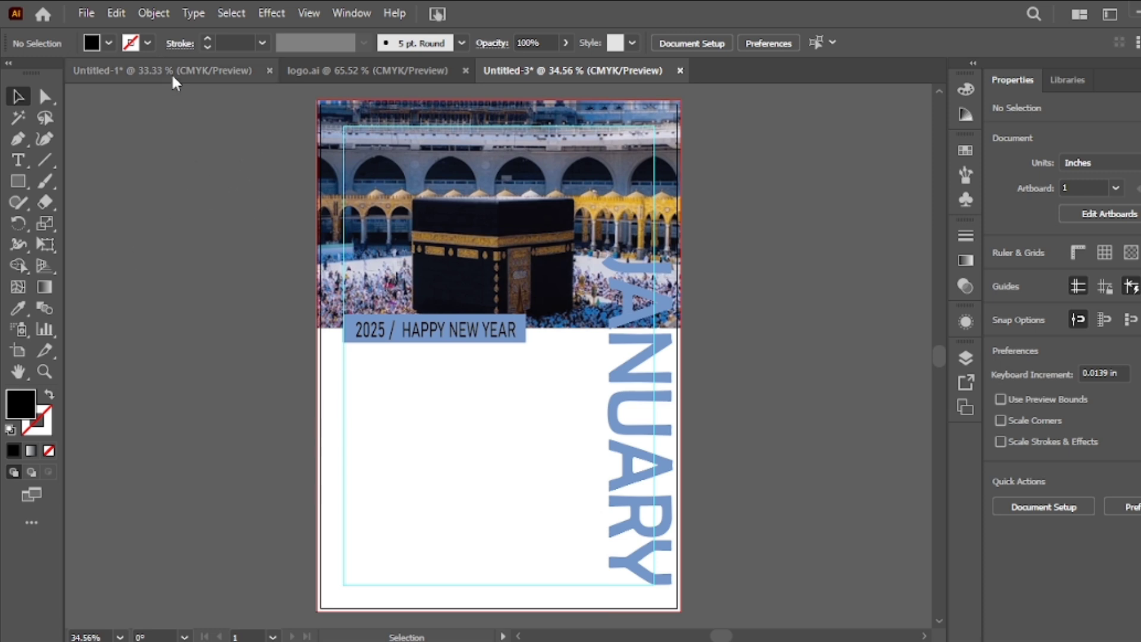
key(ctrl+v)
click(207, 268)
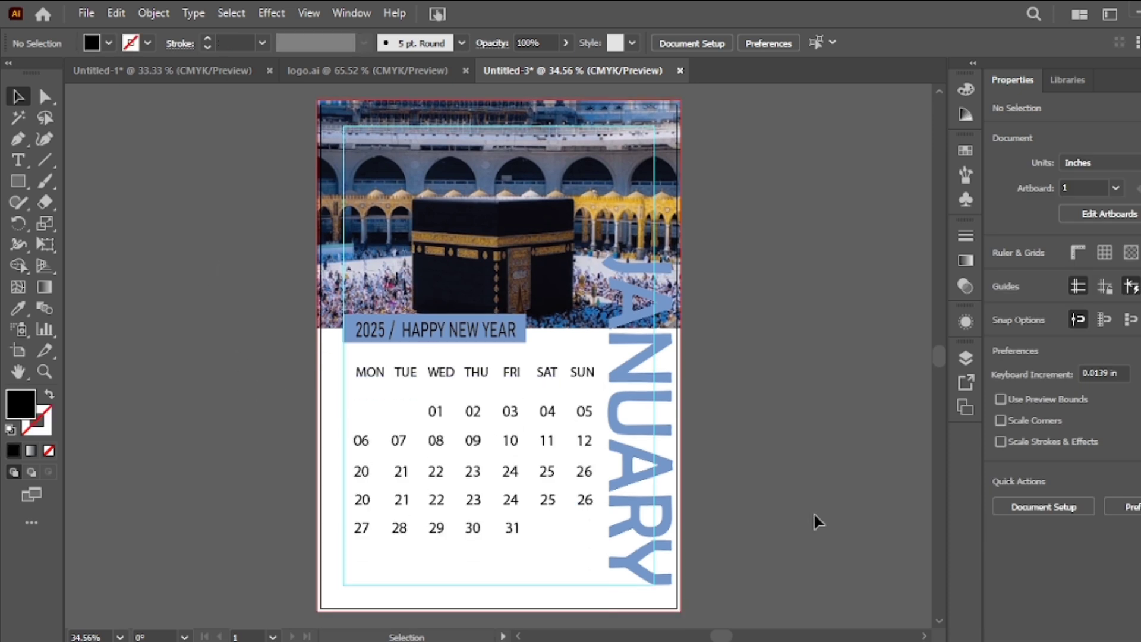
- Bring in The Artistic Arena logo from logo.ai, scale it to about 5.14 by 0.96 in and place it below the dates
click(369, 72)
drag(509, 344, 419, 561)
drag(548, 546, 515, 558)
drag(399, 568, 392, 562)
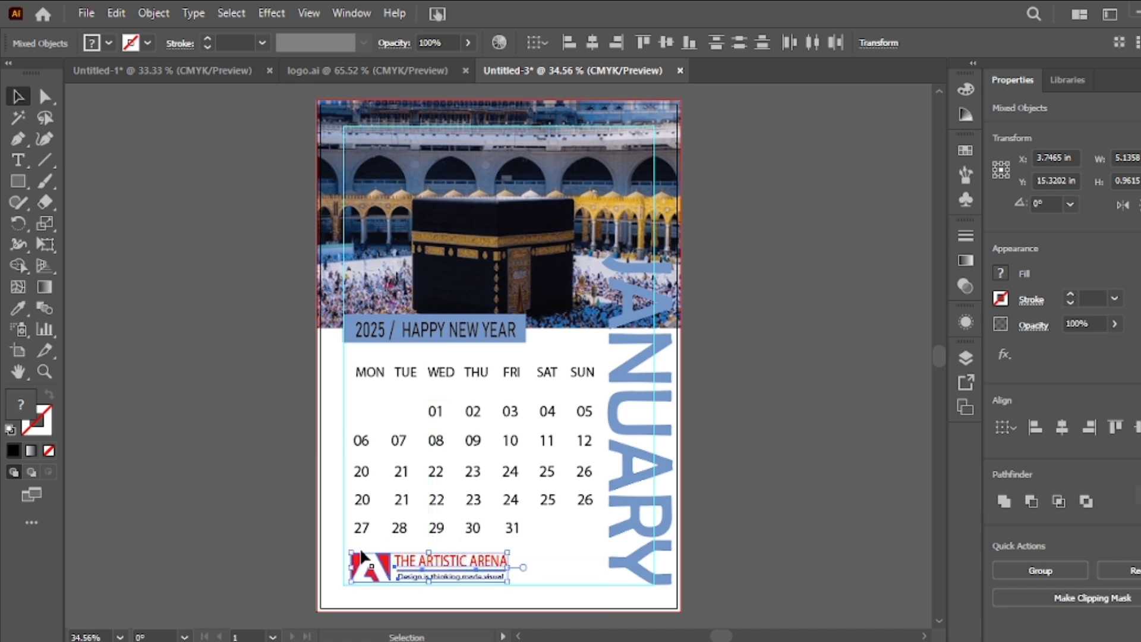
click(44, 419)
click(168, 191)
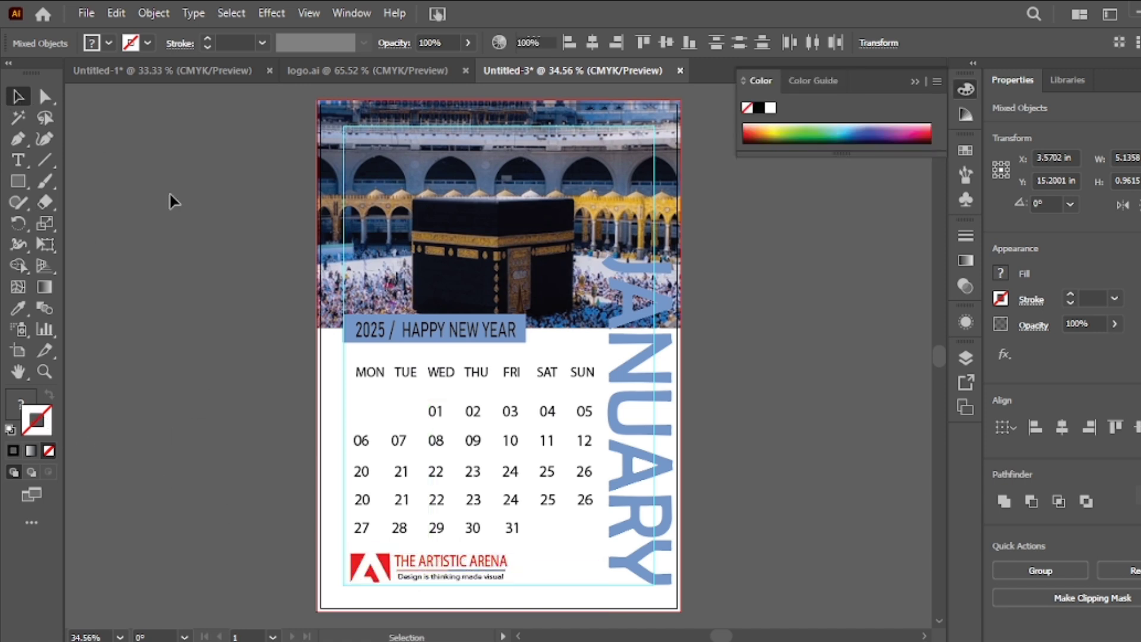